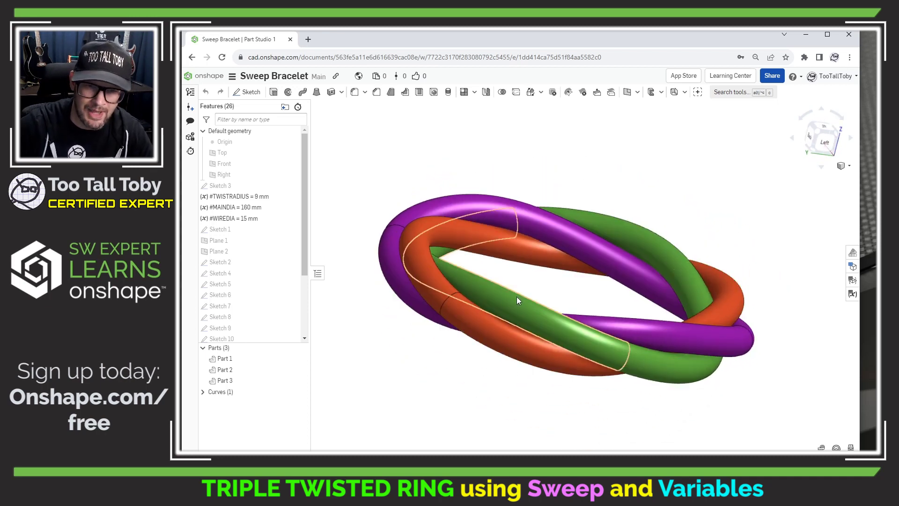
# Step: Inspect the finished triple-twist bracelet from several angles and show its variable table
pyautogui.moveTo(516, 296); pyautogui.dragTo(509, 322, button='right')
pyautogui.moveTo(590, 265); pyautogui.dragTo(580, 311, button='right')
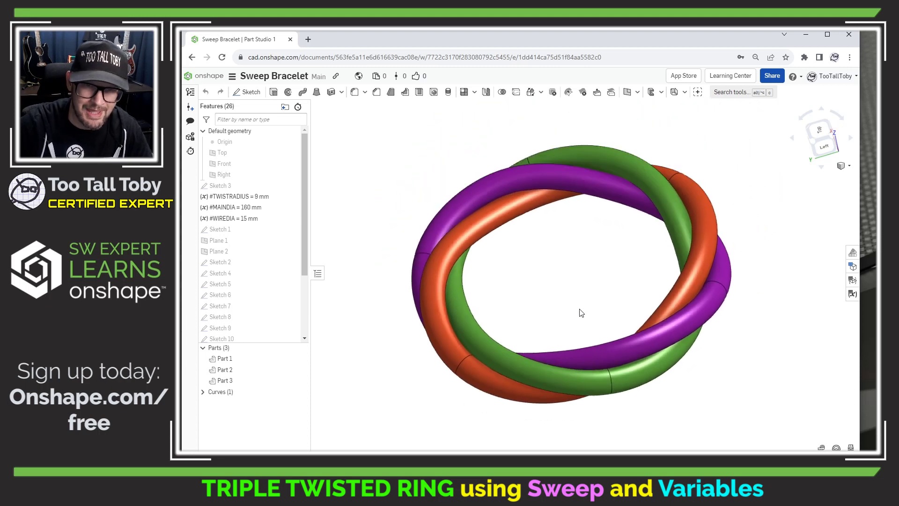
pyautogui.moveTo(620, 237); pyautogui.dragTo(634, 187, button='right')
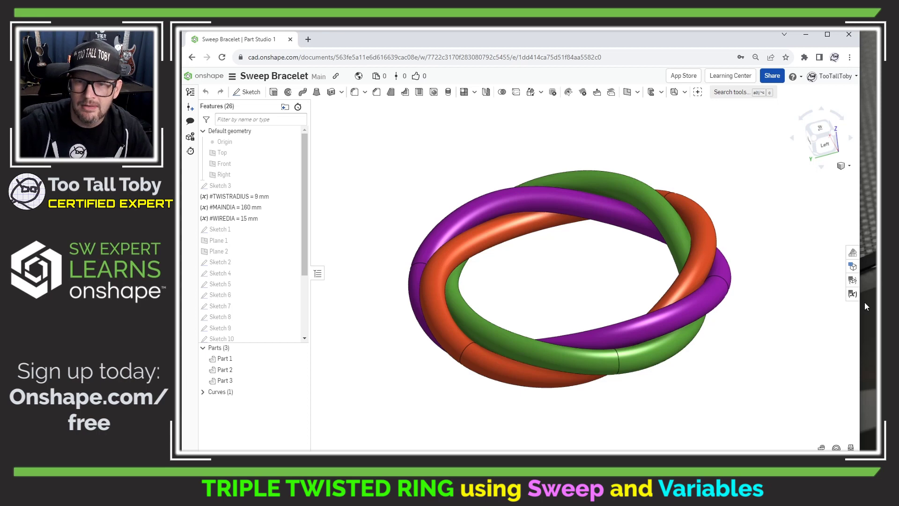
pyautogui.click(853, 294)
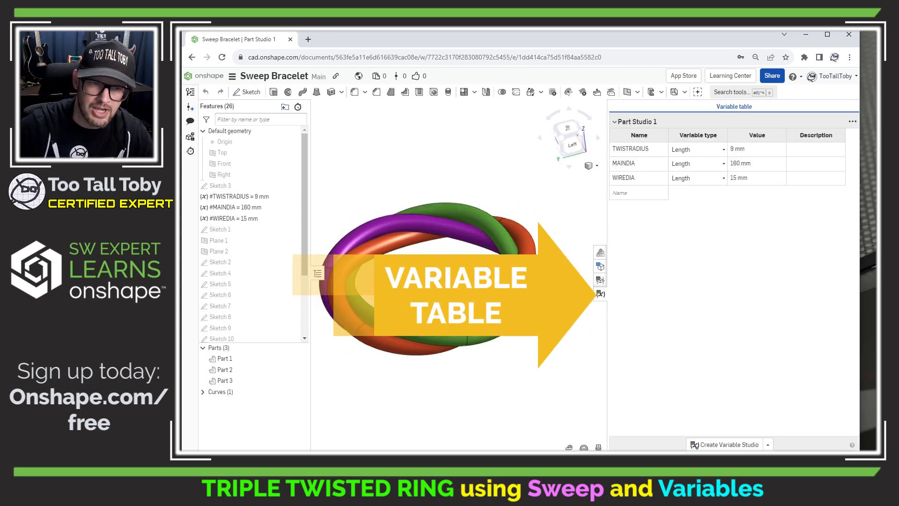
# Step: Set the MAINDIA variable of the bracelet to 170 mm
pyautogui.click(749, 164)
pyautogui.click(750, 165)
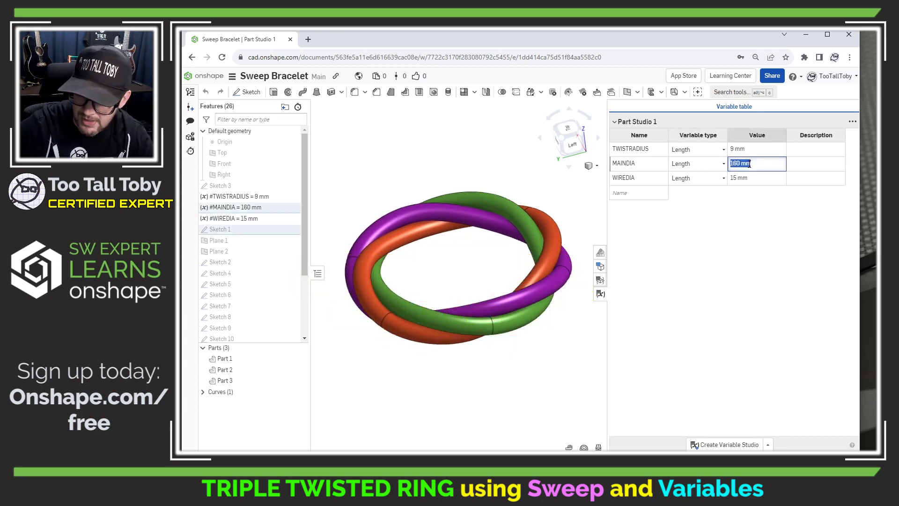
pyautogui.write('170')
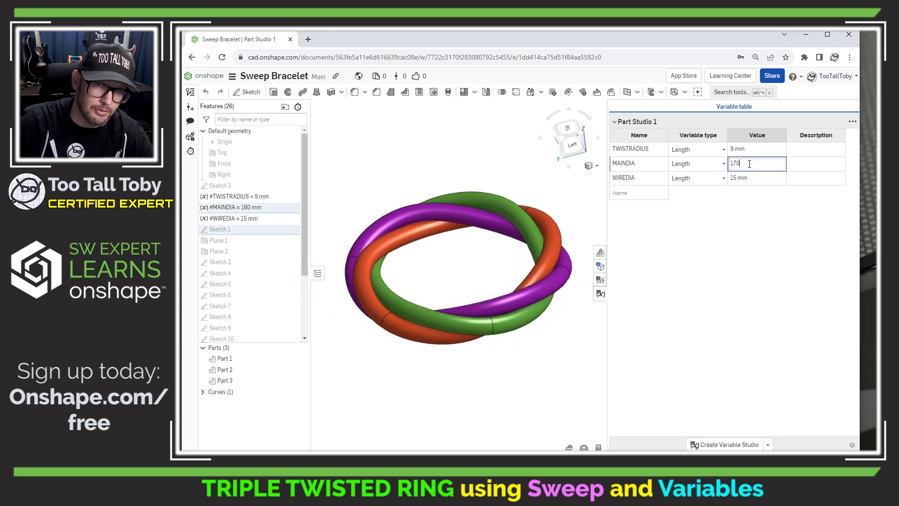
pyautogui.press('Return')
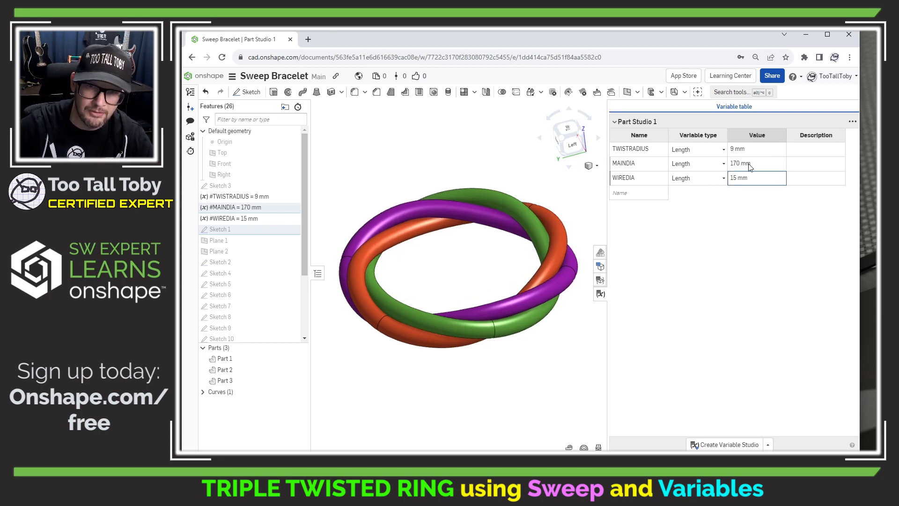
# Step: Set the MAINDIA variable of the bracelet to 120 mm
pyautogui.click(750, 163)
pyautogui.write('120')
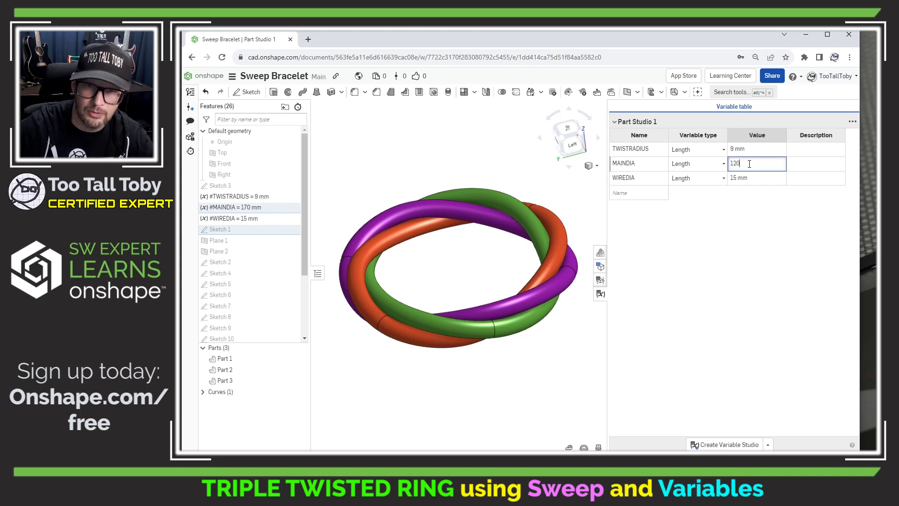
pyautogui.press('Return')
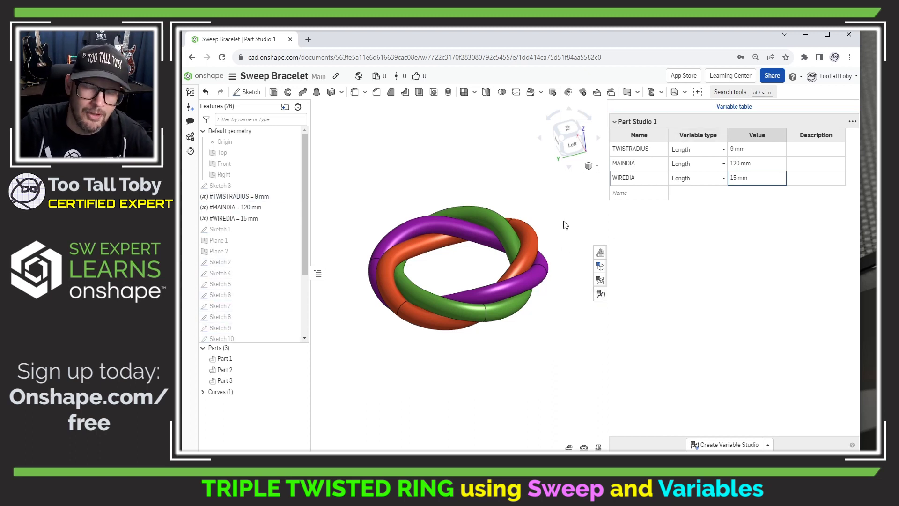
pyautogui.click(564, 193)
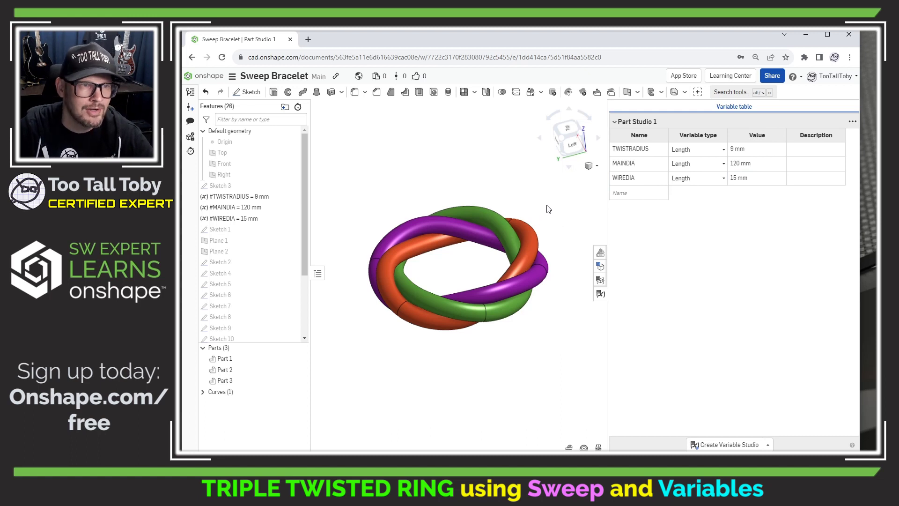
# Step: Close the Sweep Bracelet document and create a new public document named TWIST BRACELET
pyautogui.click(232, 76)
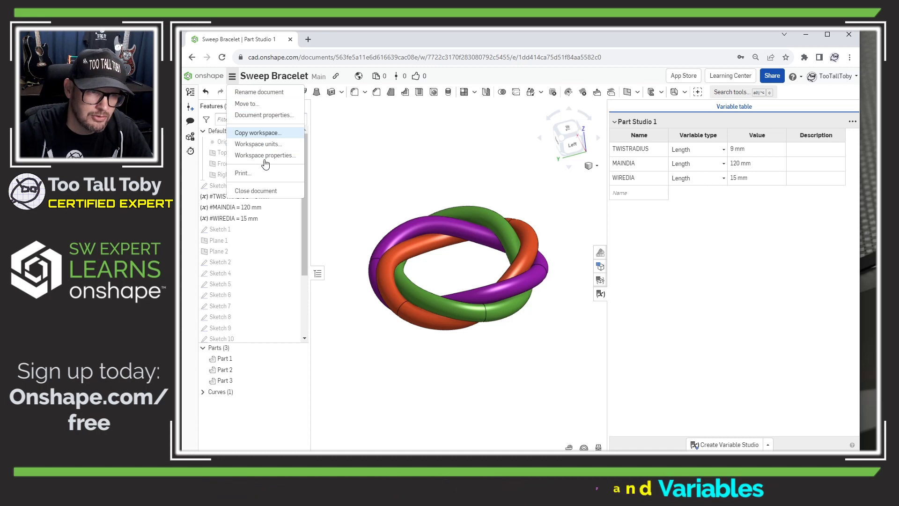
pyautogui.click(262, 192)
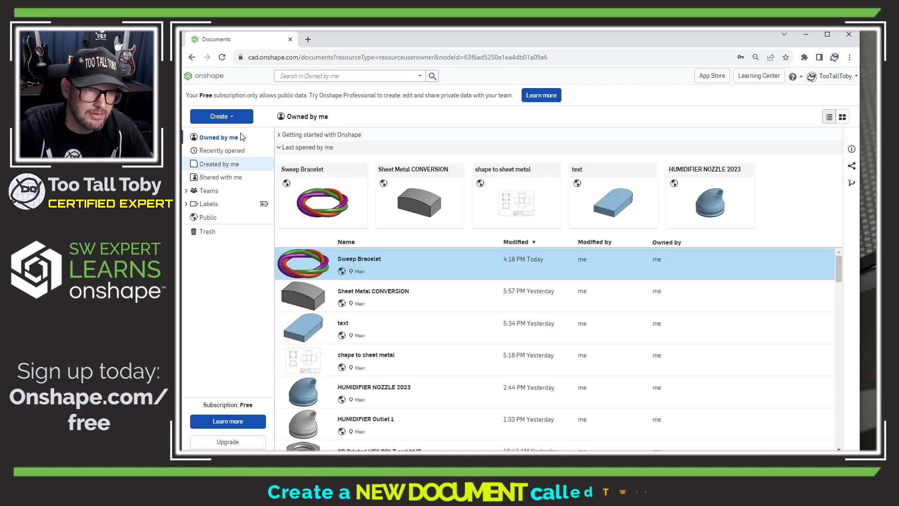
pyautogui.click(232, 118)
pyautogui.click(224, 132)
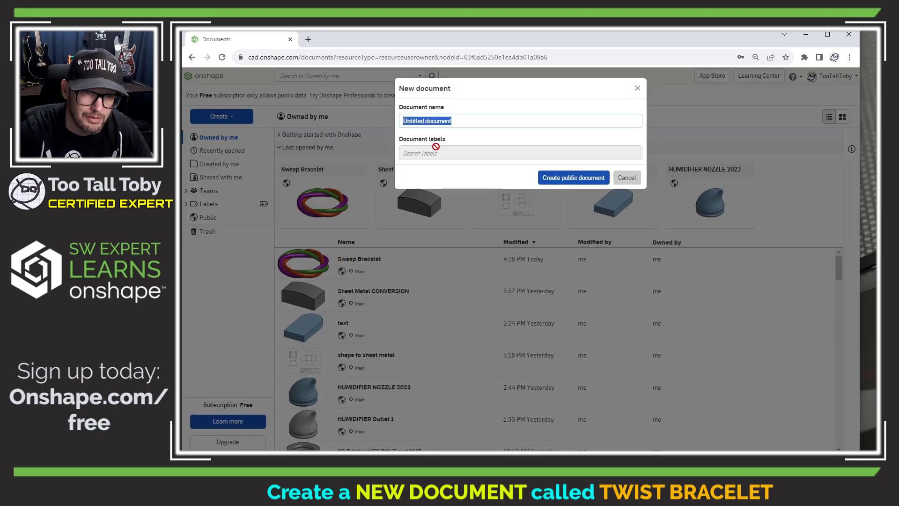
pyautogui.write('TWIST BRA')
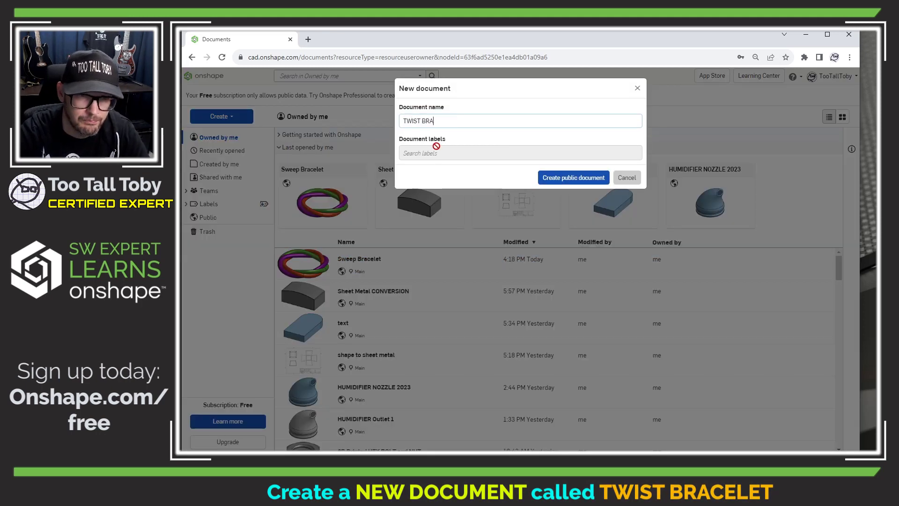
pyautogui.write('CELET')
pyautogui.press('Return')
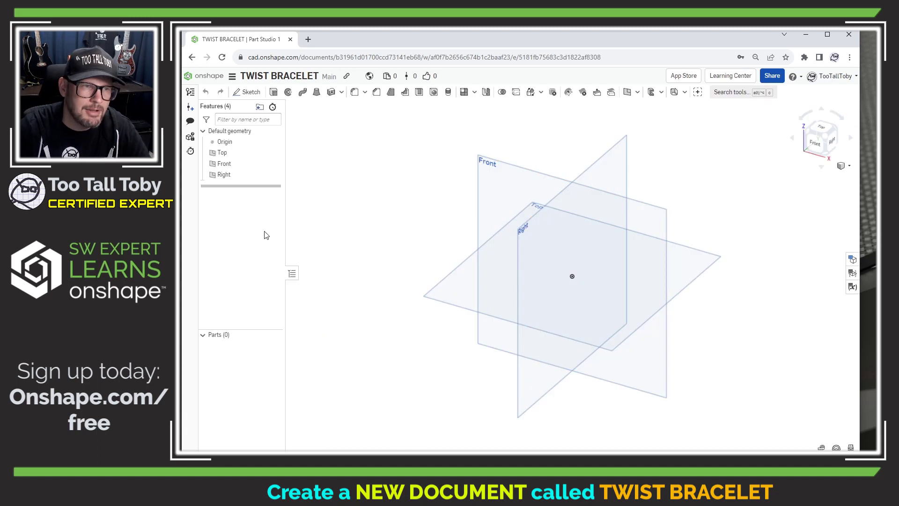
# Step: Sketch a circle centred on the origin on the Top plane with a 160 mm diameter and finish the sketch
pyautogui.click(222, 152)
pyautogui.click(238, 139)
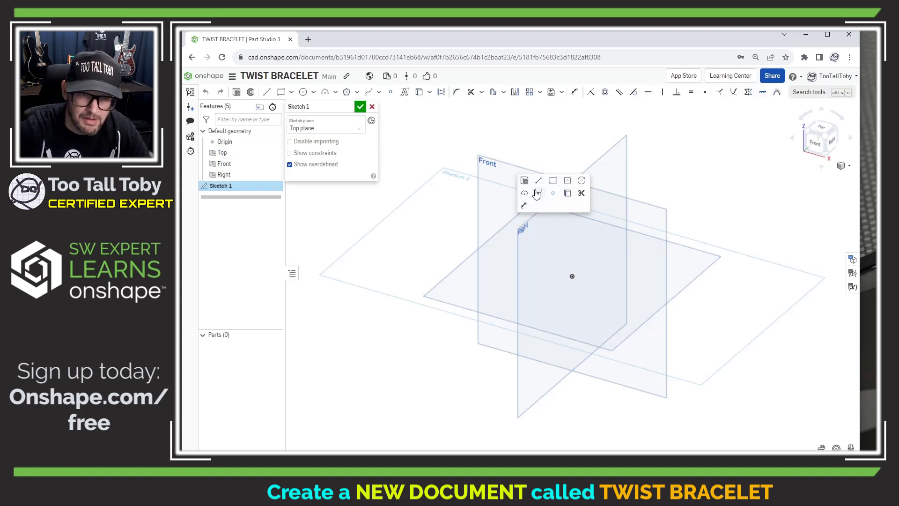
pyautogui.press('c')
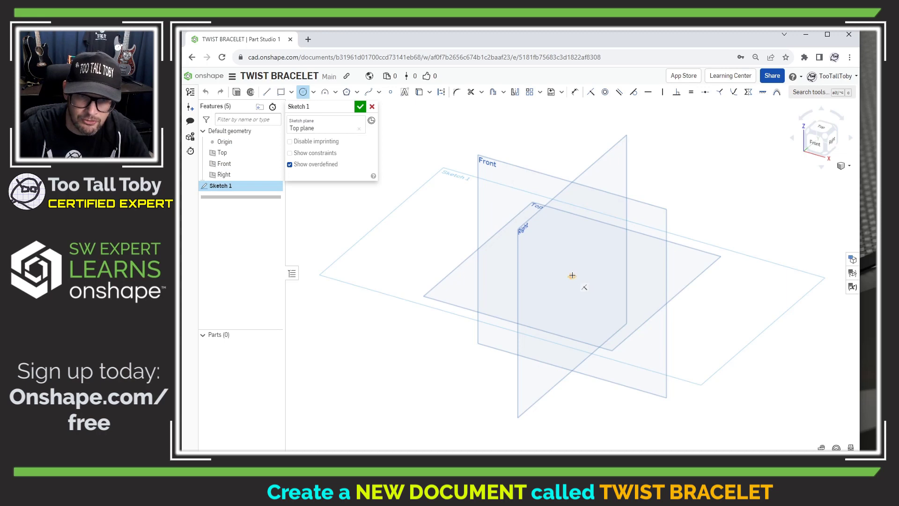
pyautogui.click(573, 276)
pyautogui.click(474, 288)
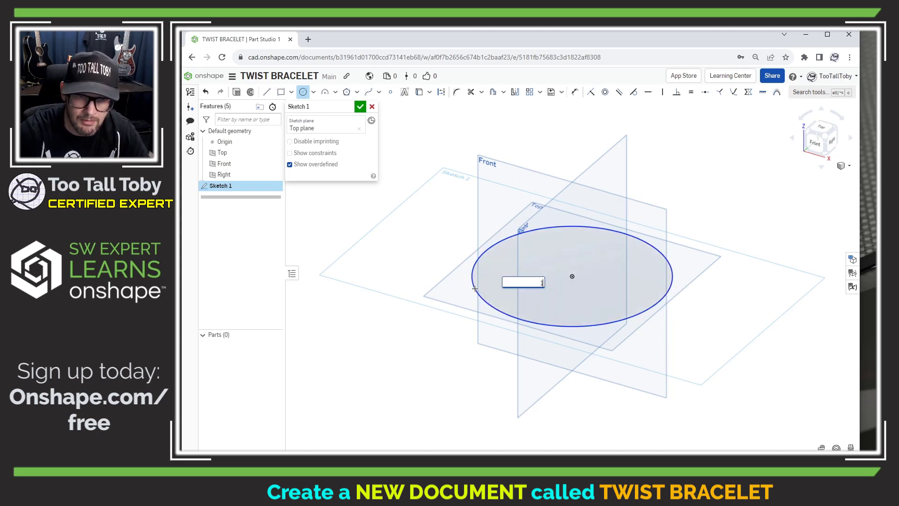
pyautogui.write('160')
pyautogui.press('Return')
pyautogui.press('n')
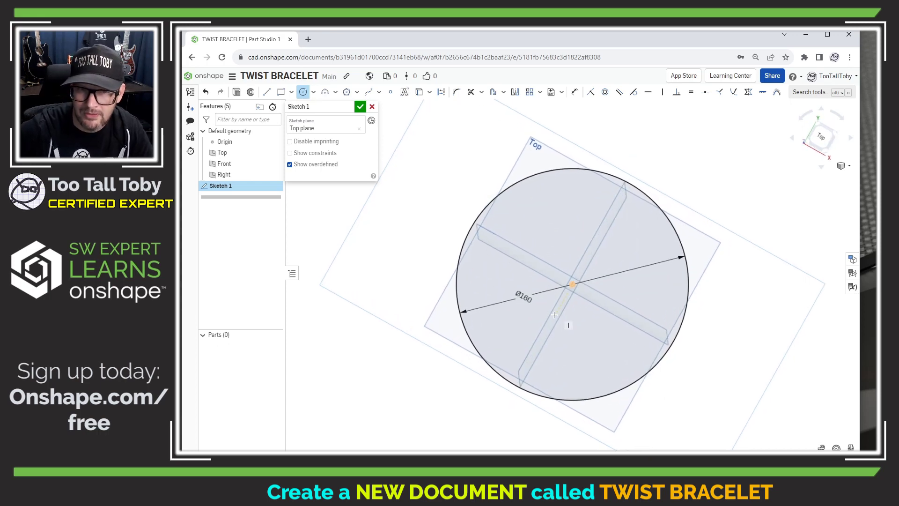
pyautogui.moveTo(567, 324); pyautogui.dragTo(563, 211, button='right')
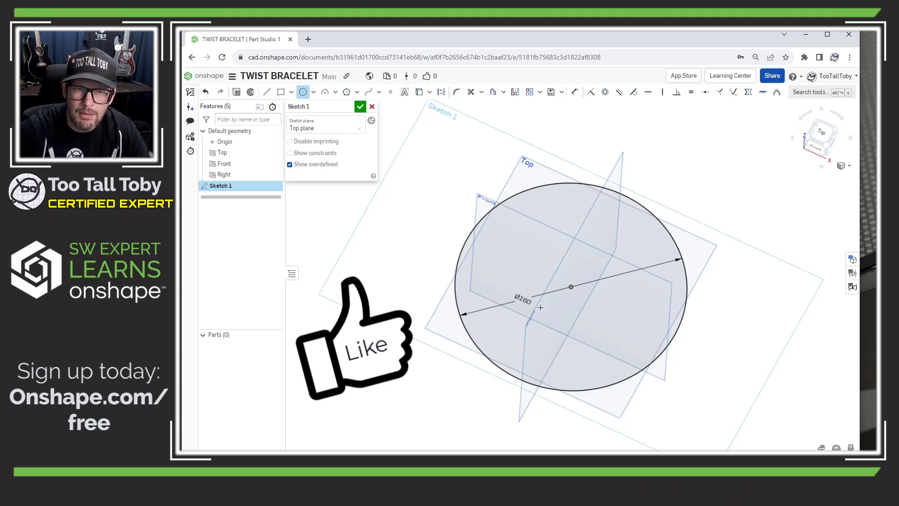
pyautogui.click(360, 107)
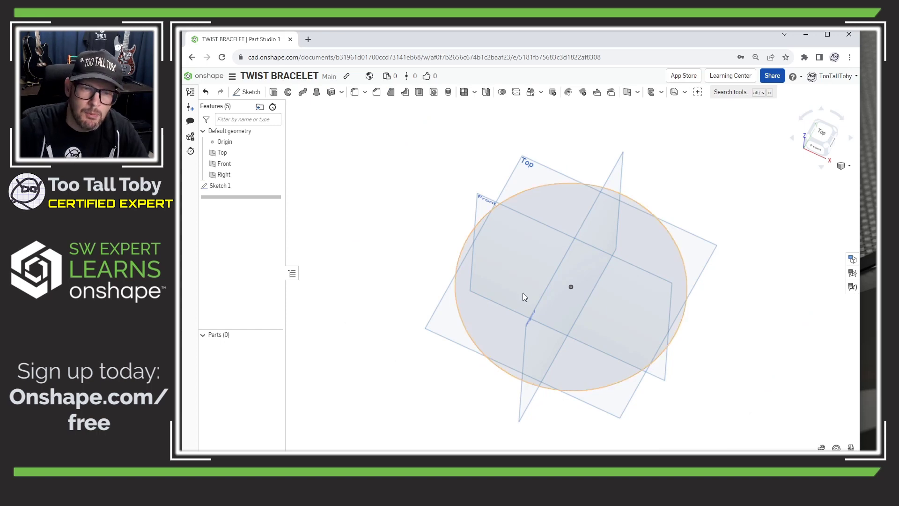
# Step: Add a length variable named DIA with a value of 160 mm to the Part Studio's variable table
pyautogui.moveTo(522, 297); pyautogui.dragTo(426, 267, button='middle')
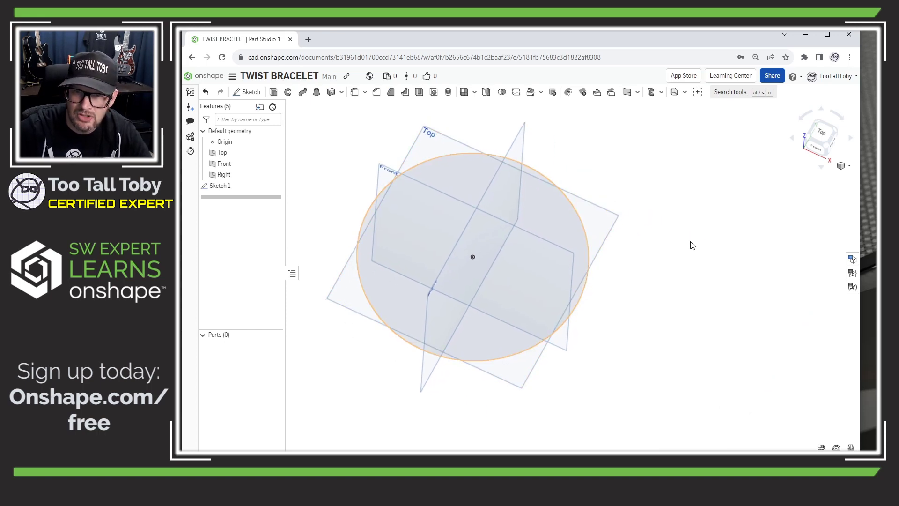
pyautogui.click(852, 288)
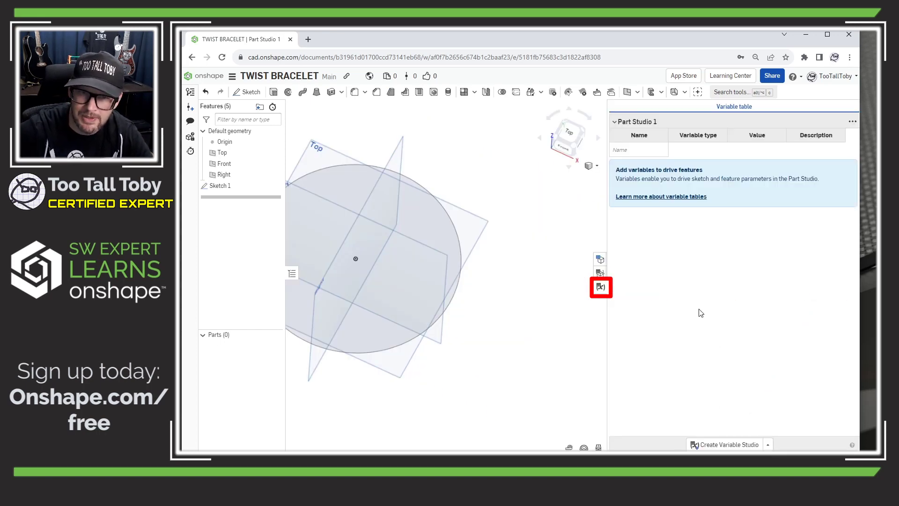
pyautogui.click(636, 149)
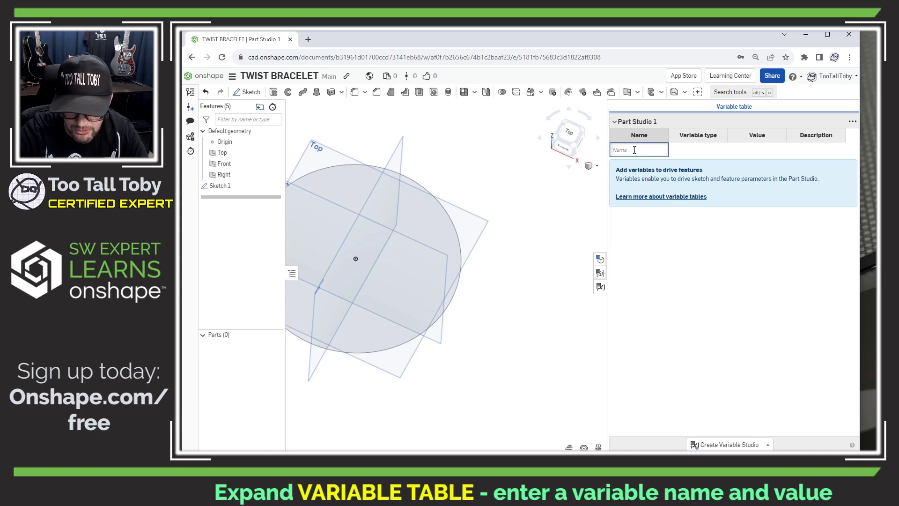
pyautogui.write('DIA')
pyautogui.press('Return')
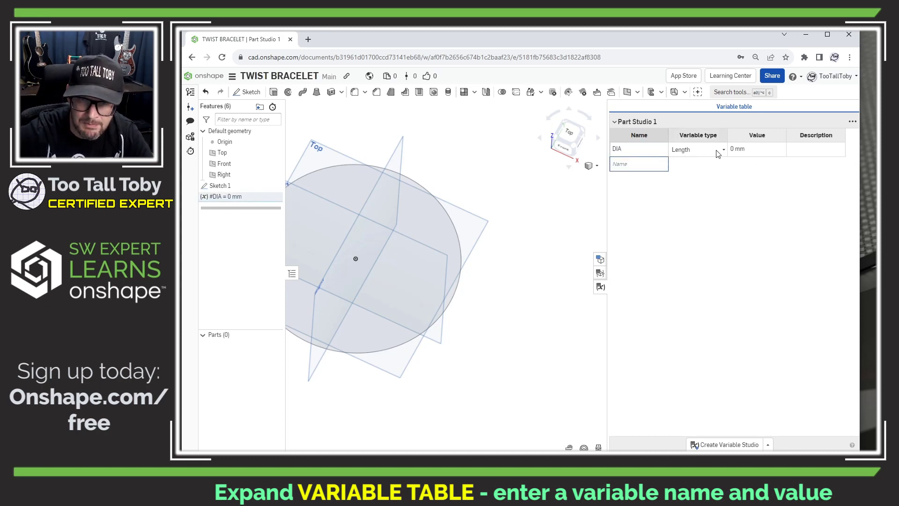
pyautogui.click(743, 149)
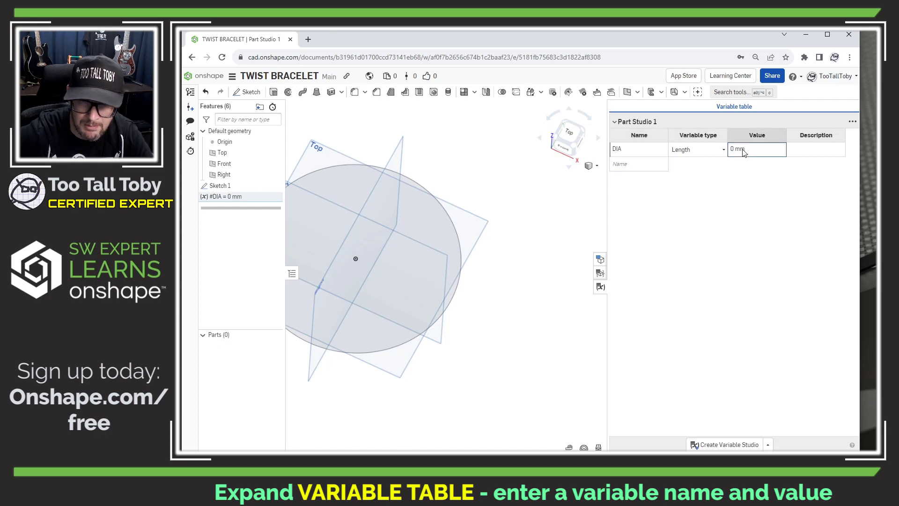
pyautogui.doubleClick(743, 149)
pyautogui.write('160')
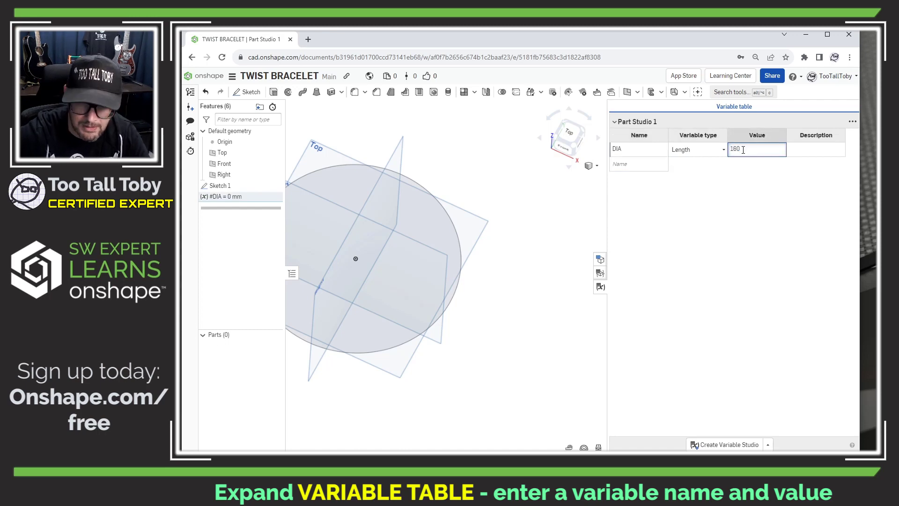
pyautogui.press('Tab')
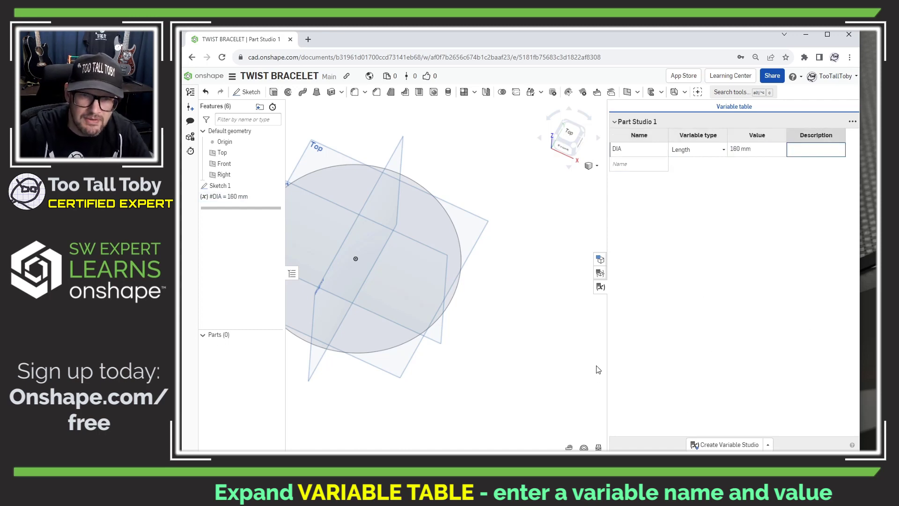
pyautogui.click(600, 287)
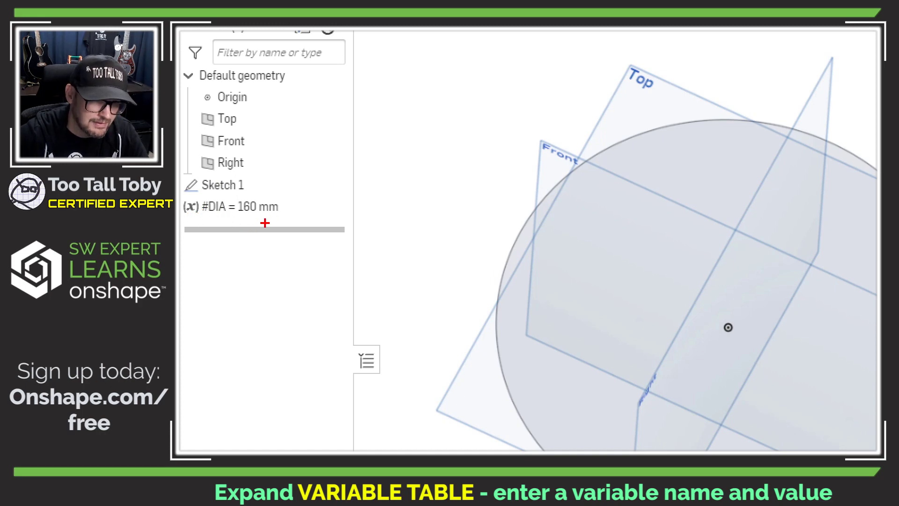
pyautogui.moveTo(226, 244)
pyautogui.mouseDown()
pyautogui.moveTo(226, 303)
pyautogui.moveTo(236, 303)
pyautogui.mouseUp()
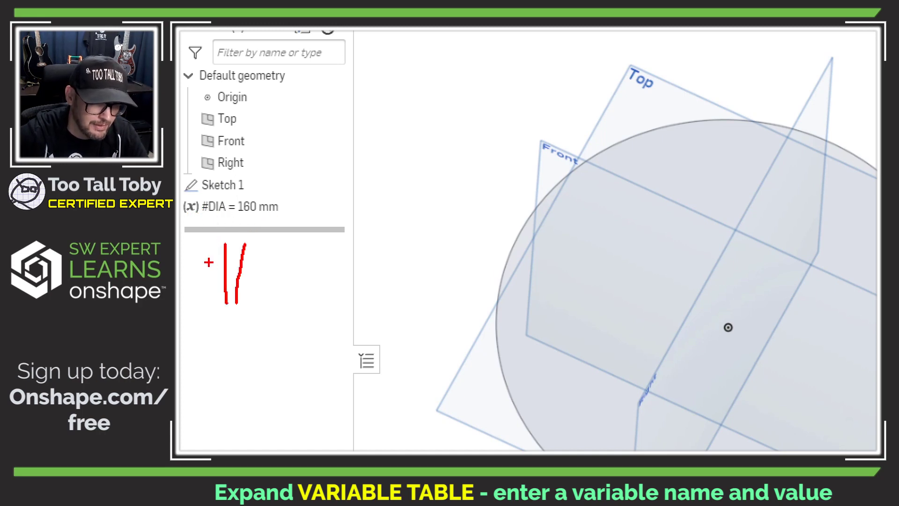
pyautogui.moveTo(209, 263)
pyautogui.mouseDown()
pyautogui.moveTo(332, 280)
pyautogui.moveTo(270, 285)
pyautogui.mouseUp()
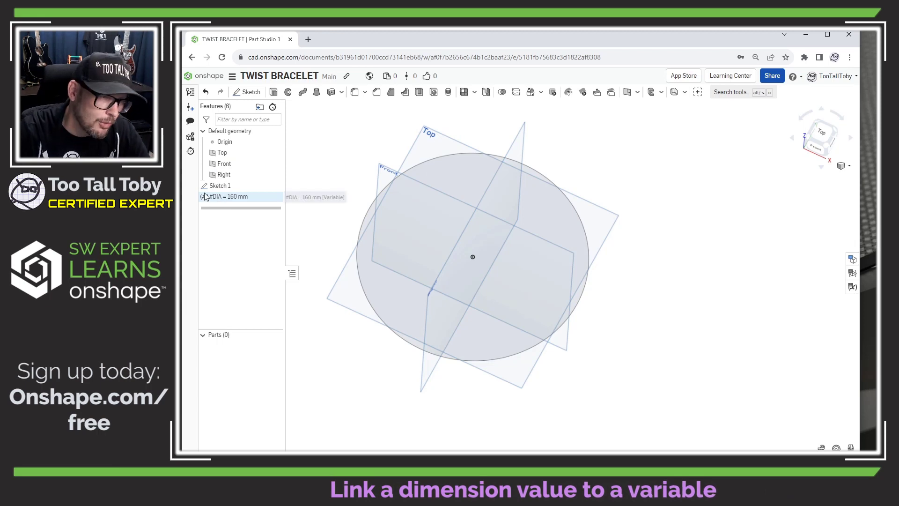
# Step: Move Sketch 1 below the DIA variable in the feature list and link the circle's diameter dimension to #DIA
pyautogui.moveTo(219, 186); pyautogui.dragTo(231, 198)
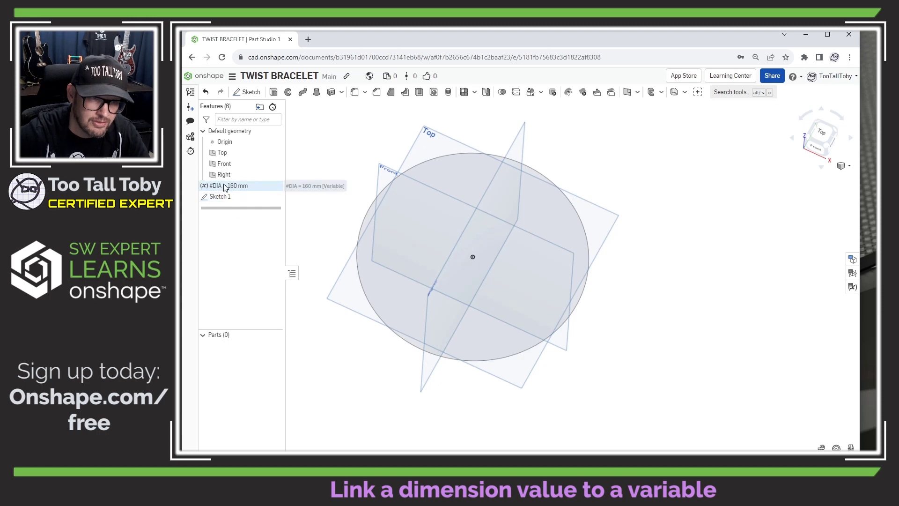
pyautogui.doubleClick(225, 196)
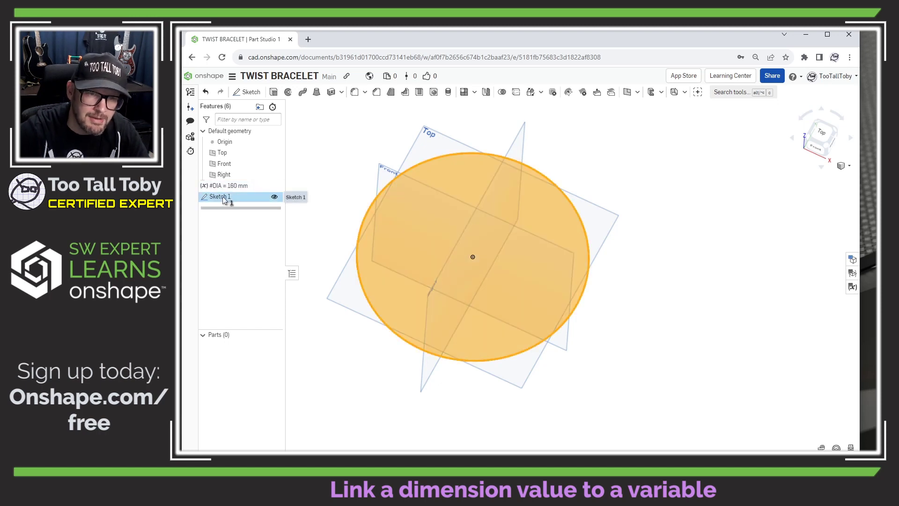
pyautogui.doubleClick(423, 267)
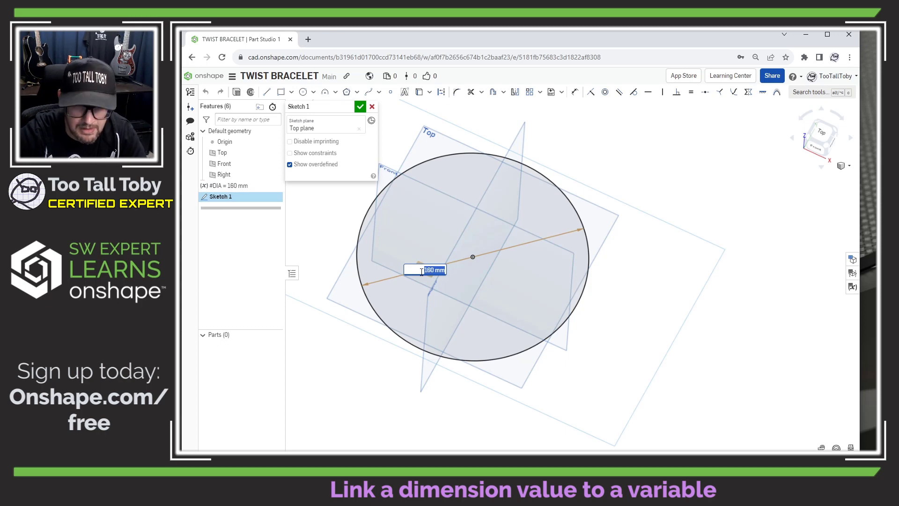
pyautogui.write('#dia')
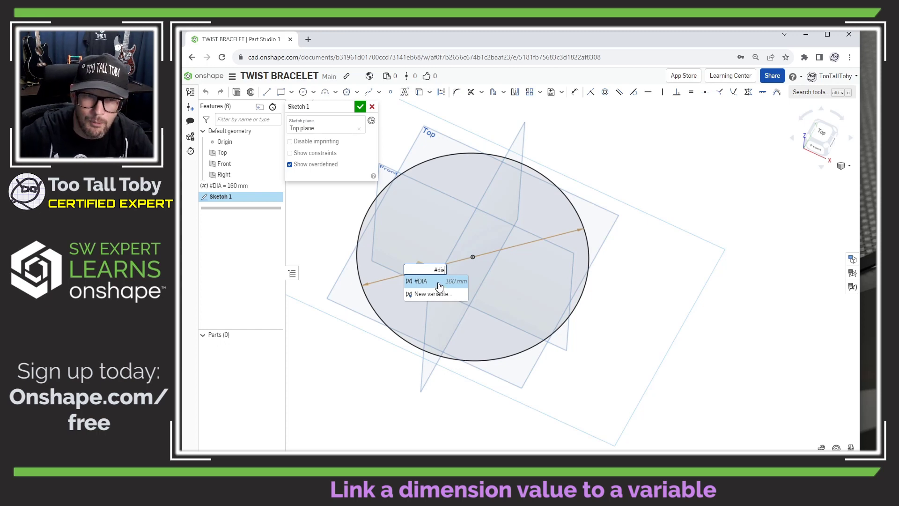
pyautogui.click(439, 286)
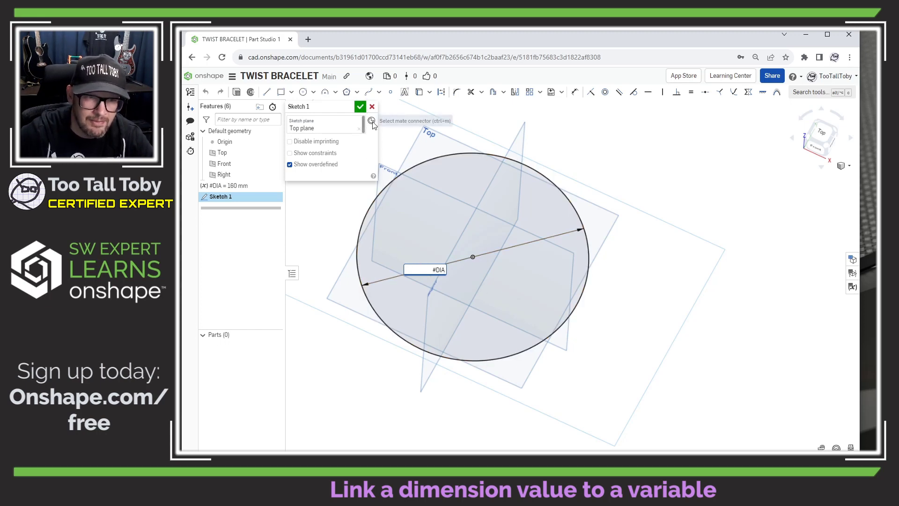
pyautogui.click(361, 106)
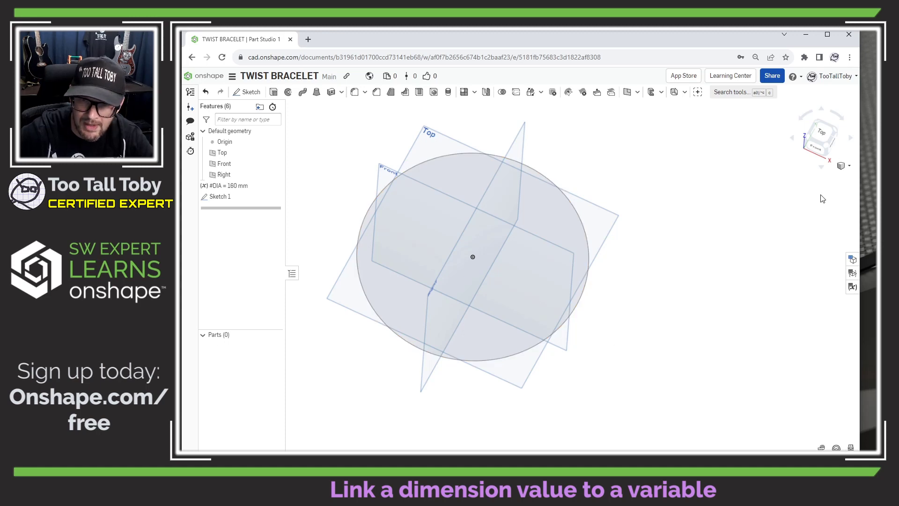
# Step: Set the DIA variable to 100 mm in the variable table to test the circle's link
pyautogui.click(852, 286)
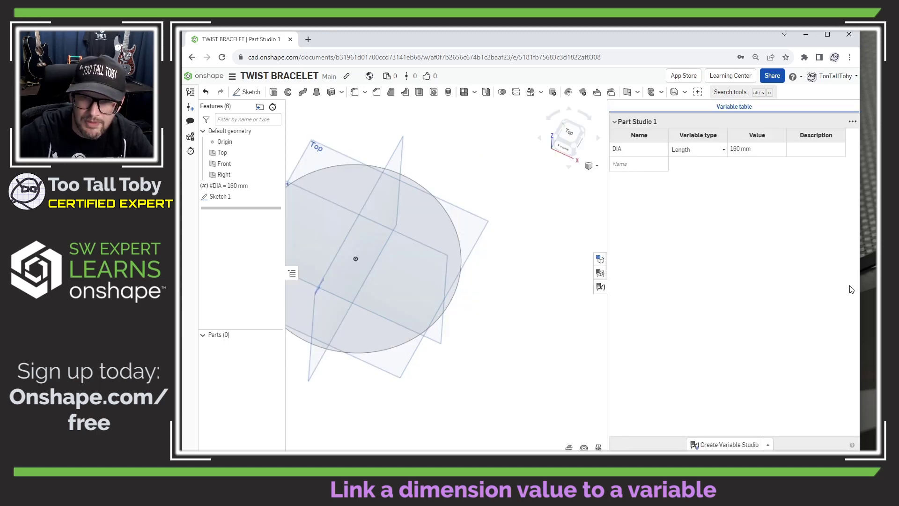
pyautogui.click(738, 153)
pyautogui.click(742, 153)
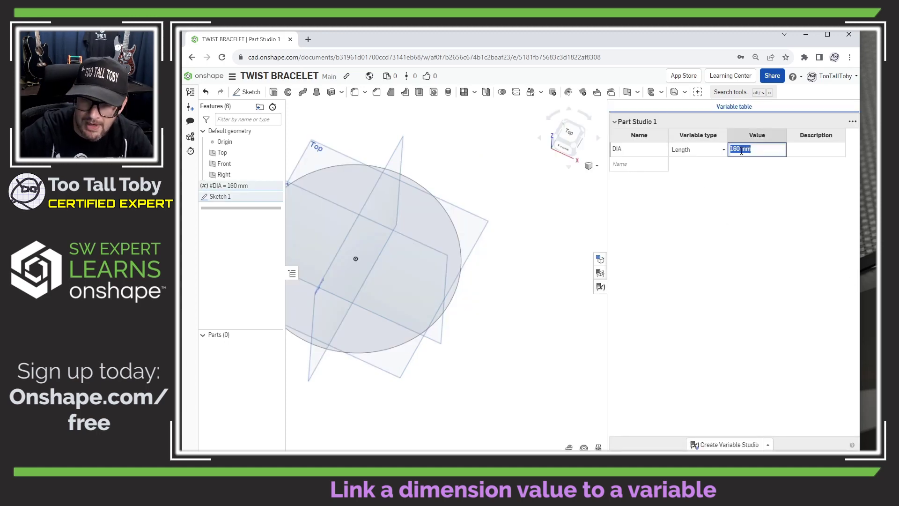
pyautogui.write('100')
pyautogui.press('Return')
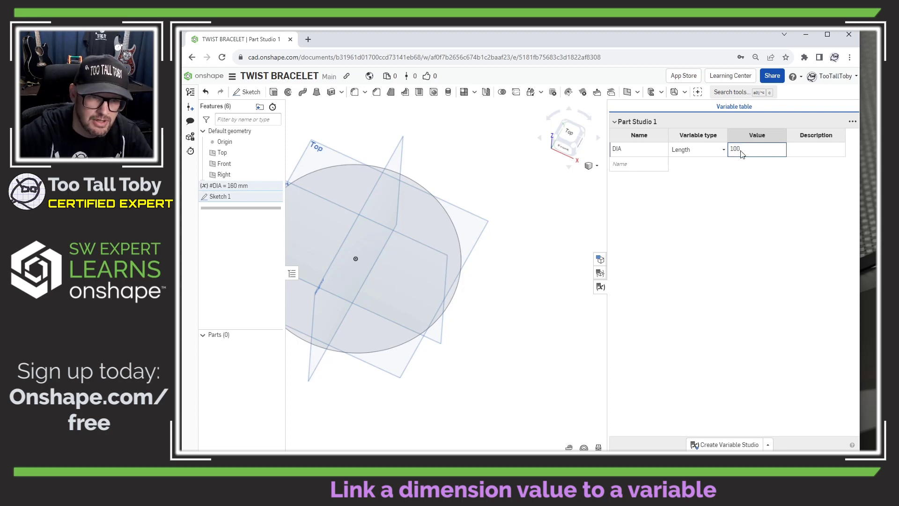
pyautogui.moveTo(437, 296); pyautogui.dragTo(528, 305, button='middle')
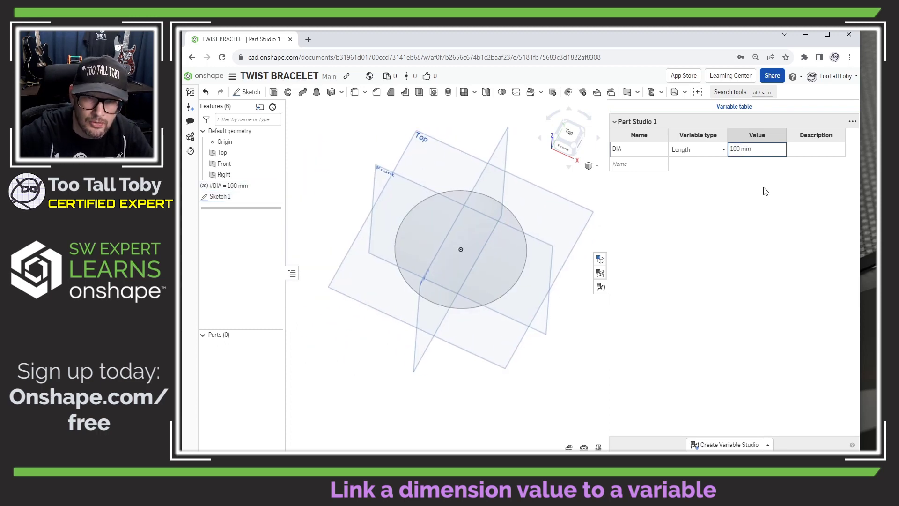
# Step: Set the DIA variable to 200 mm
pyautogui.click(759, 149)
pyautogui.click(761, 150)
pyautogui.write('200')
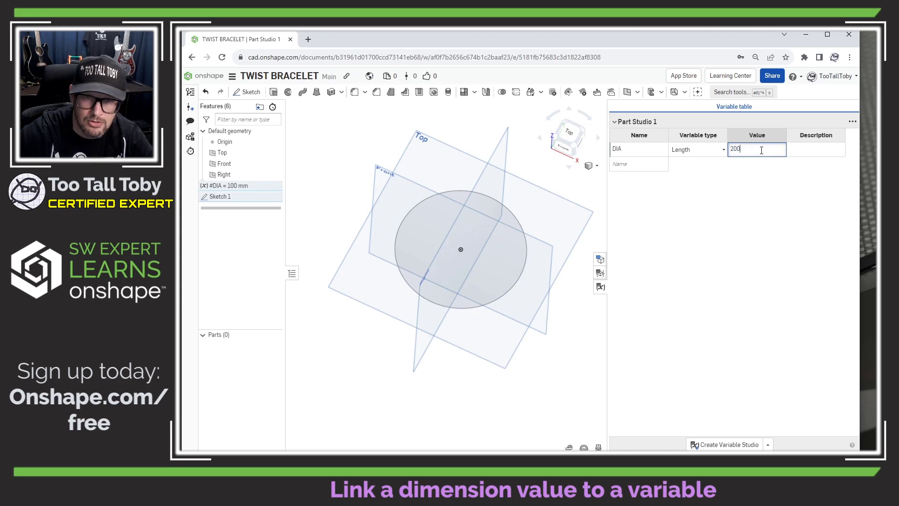
pyautogui.press('Return')
# Step: Restore the DIA variable to 160 mm and close the variable table
pyautogui.click(762, 150)
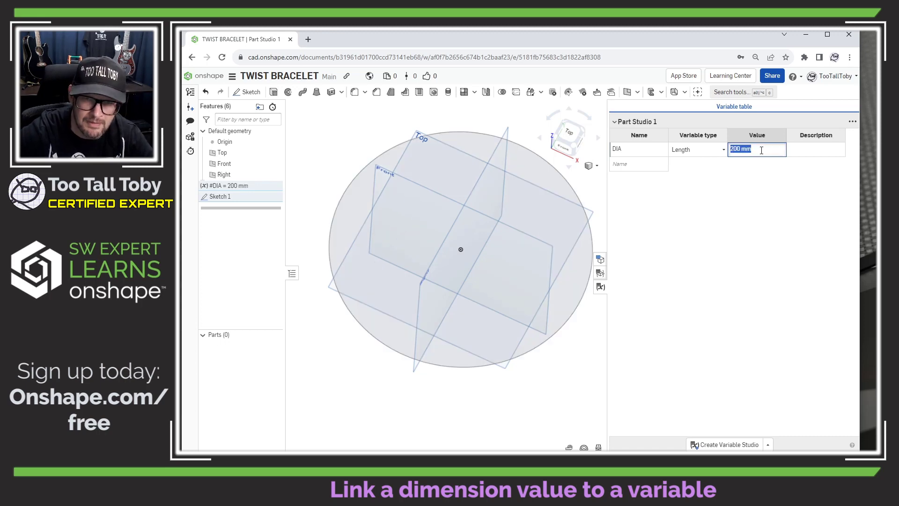
pyautogui.write('160')
pyautogui.press('Return')
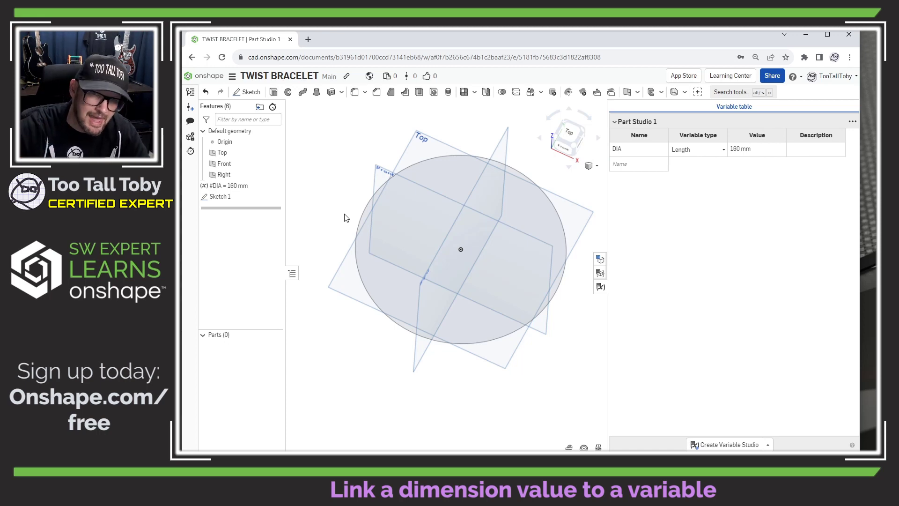
pyautogui.click(601, 288)
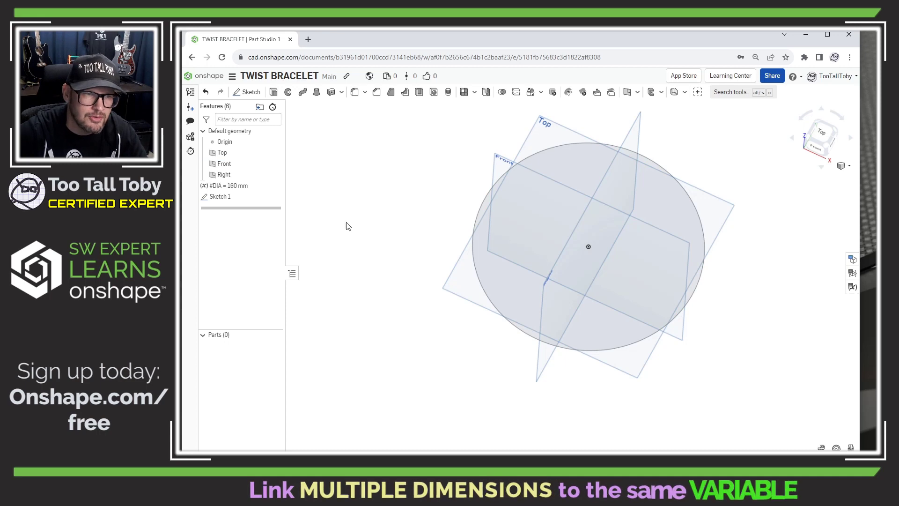
# Step: Sketch a short horizontal line on the Front plane, outside the circle on the negative X side, with its inner end about 88 mm from the origin
pyautogui.click(496, 158)
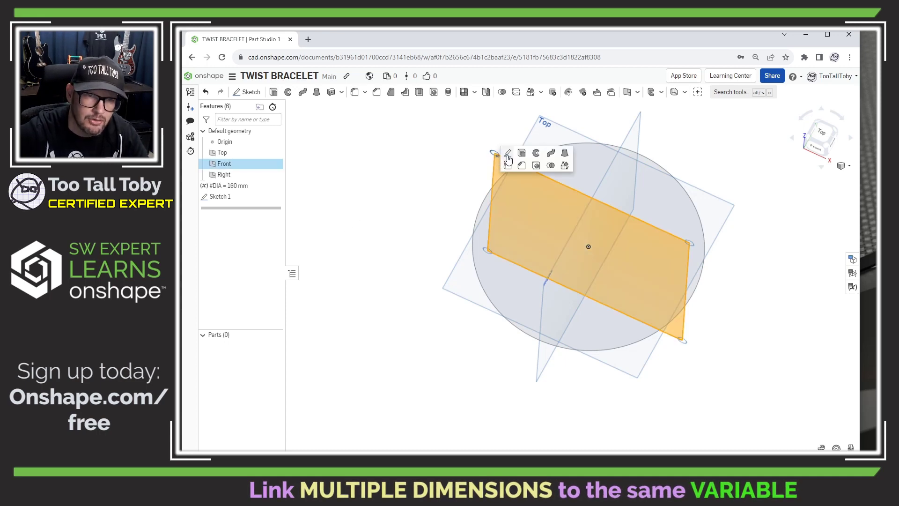
pyautogui.click(508, 155)
pyautogui.press('n')
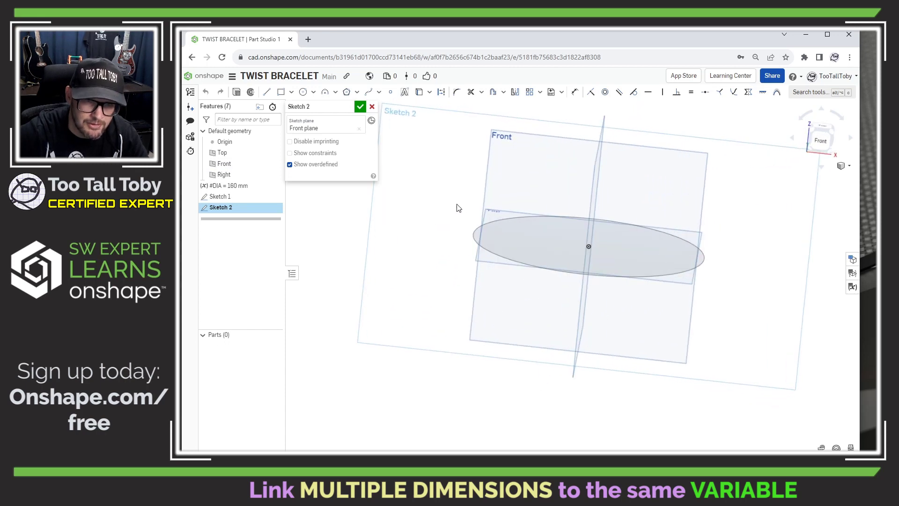
pyautogui.press('s')
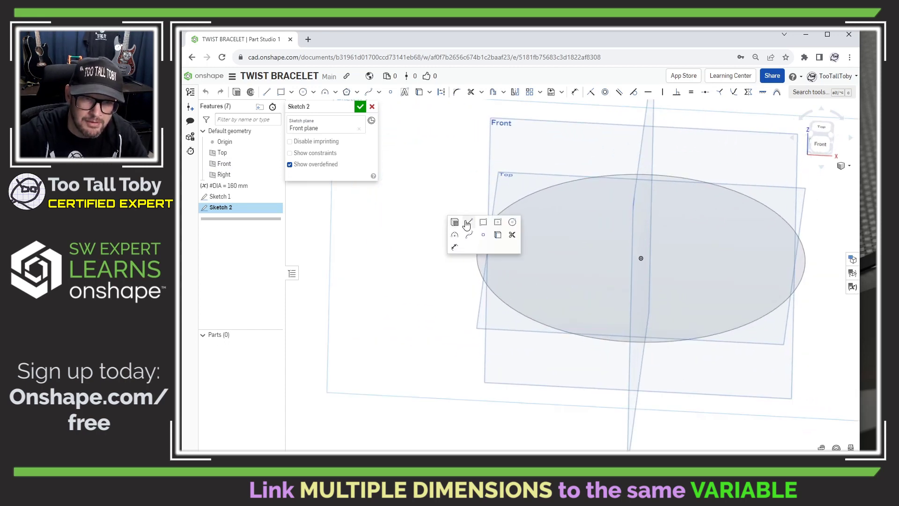
pyautogui.click(470, 222)
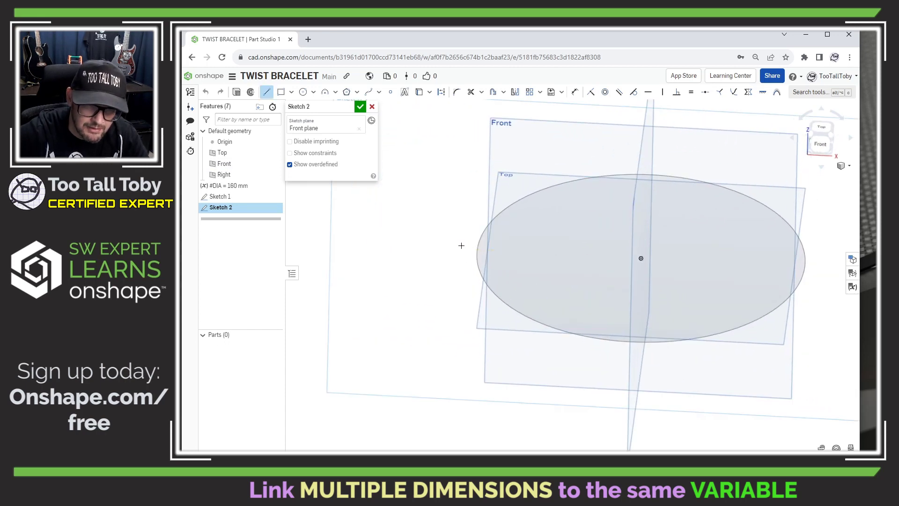
pyautogui.moveTo(462, 246); pyautogui.dragTo(410, 243)
pyautogui.press('Escape')
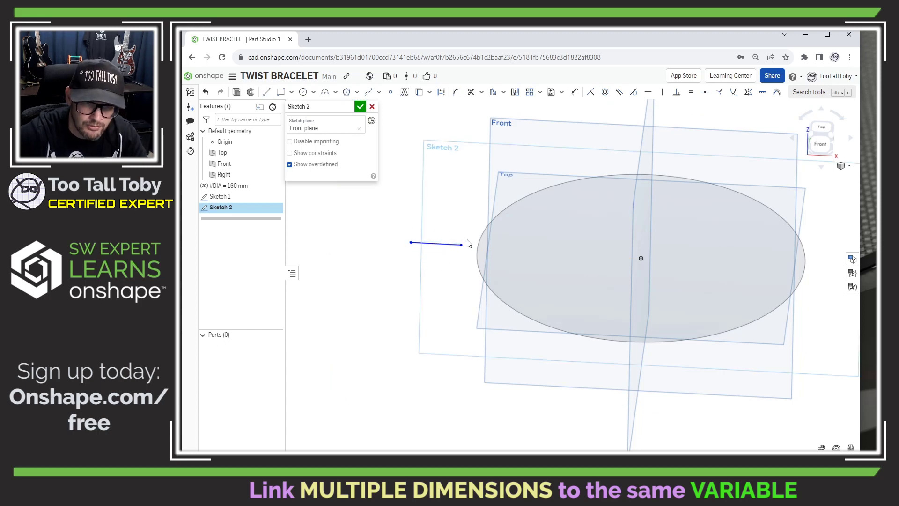
# Step: Add a pierce constraint between the line's inner endpoint and the circle of Sketch 1
pyautogui.click(462, 245)
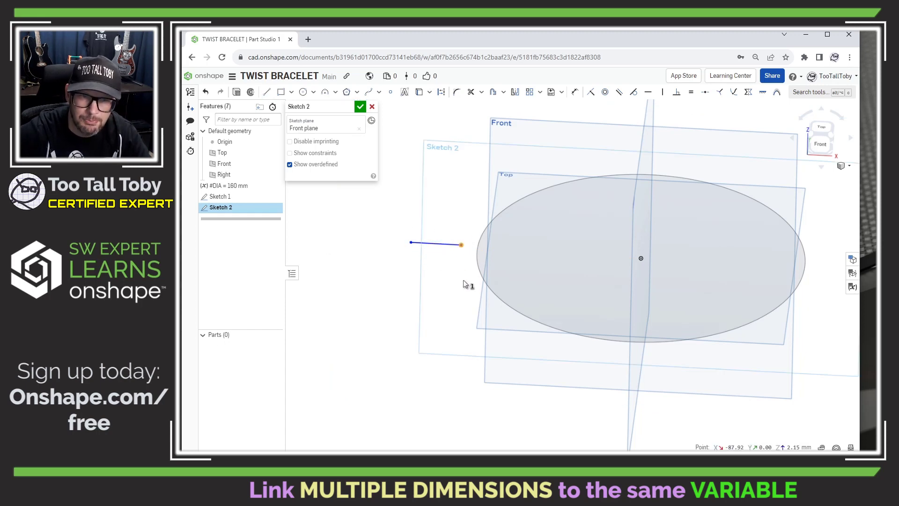
pyautogui.click(477, 258)
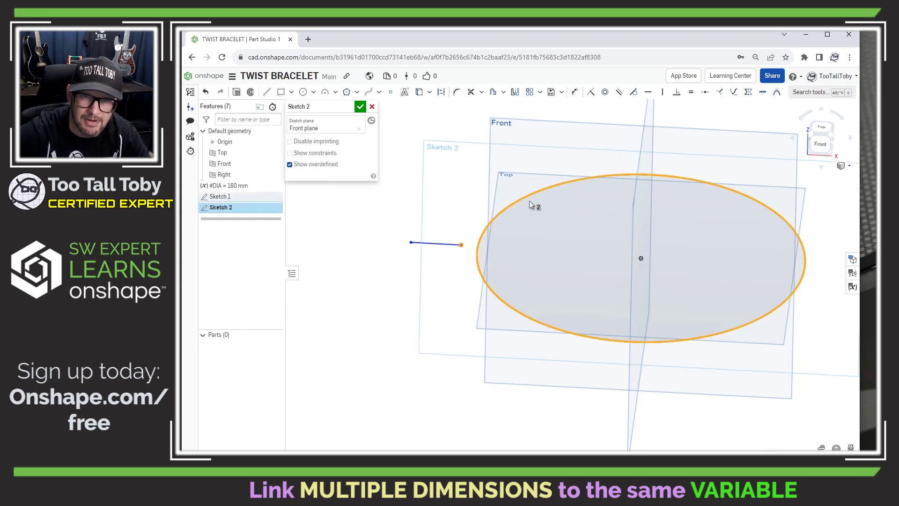
pyautogui.click(733, 94)
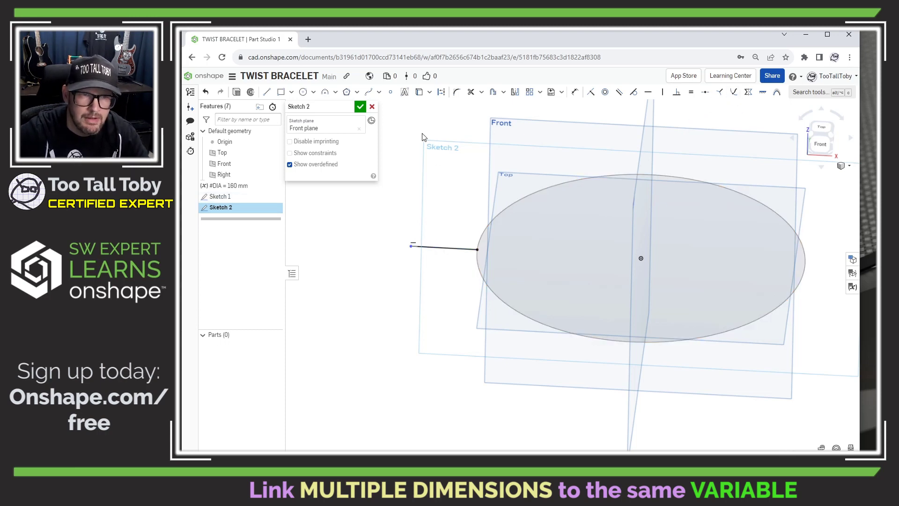
# Step: Dimension the line's length with a new length variable named TWISTRAD set to 10 mm
pyautogui.press('s')
pyautogui.click(446, 177)
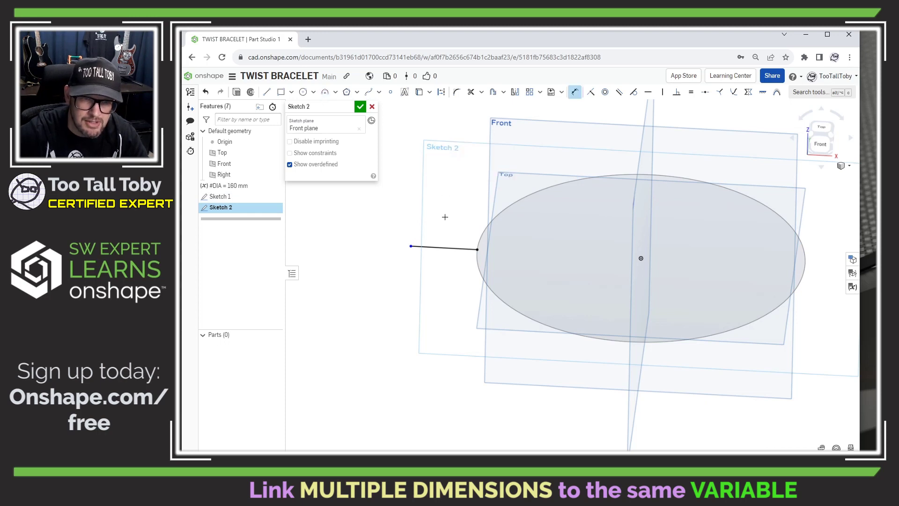
pyautogui.click(446, 248)
pyautogui.doubleClick(441, 271)
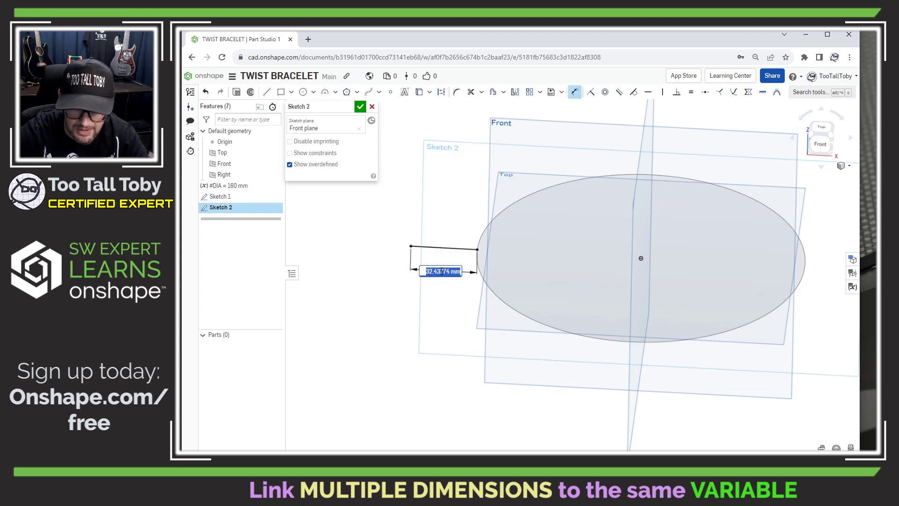
pyautogui.write('#')
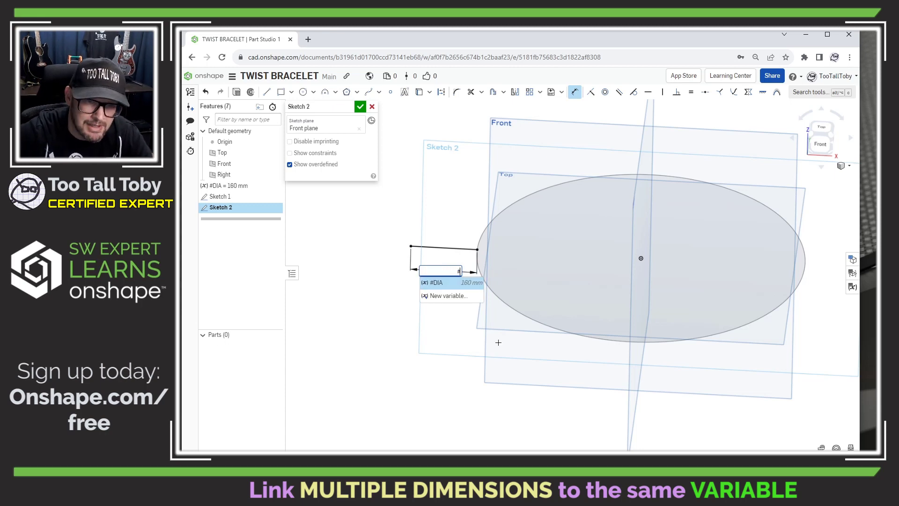
pyautogui.click(443, 296)
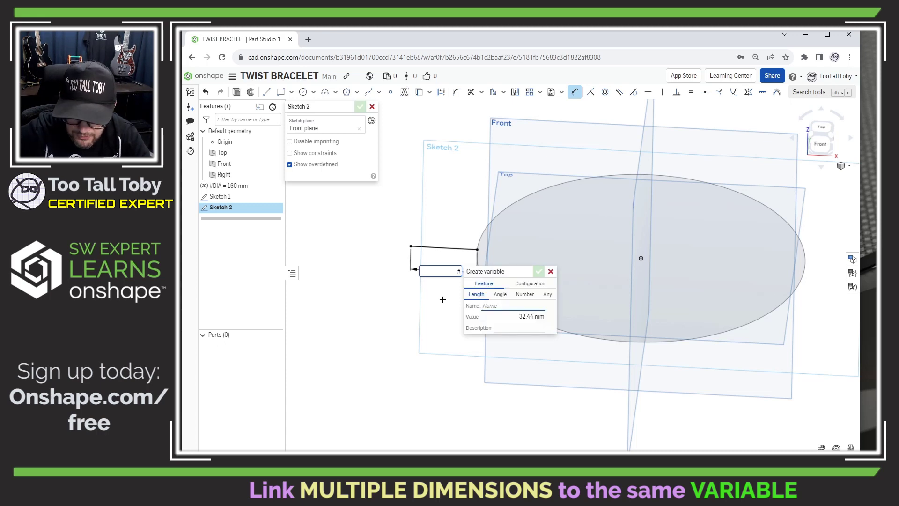
pyautogui.write('TWISTRAD')
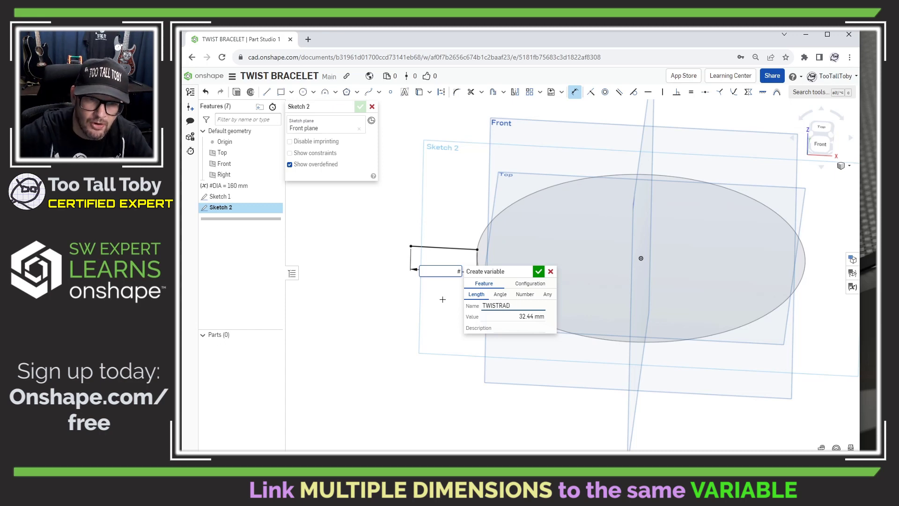
pyautogui.click(508, 316)
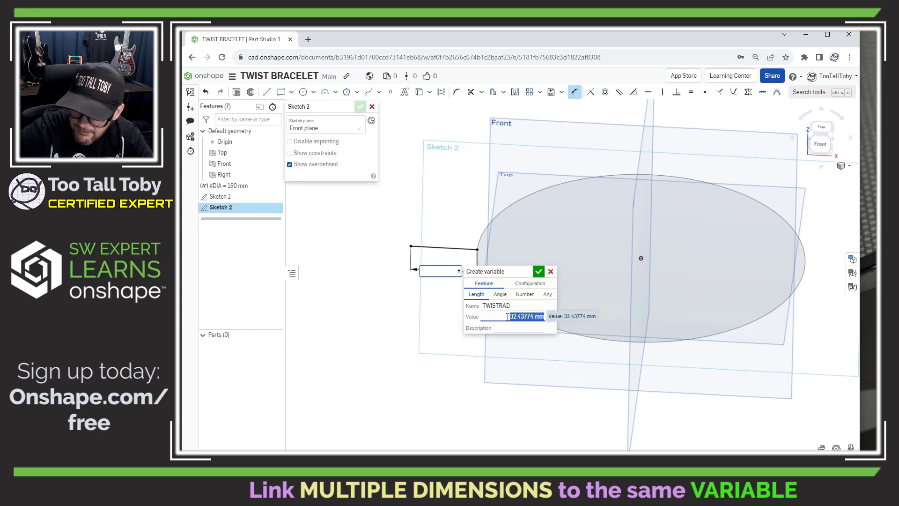
pyautogui.write('10')
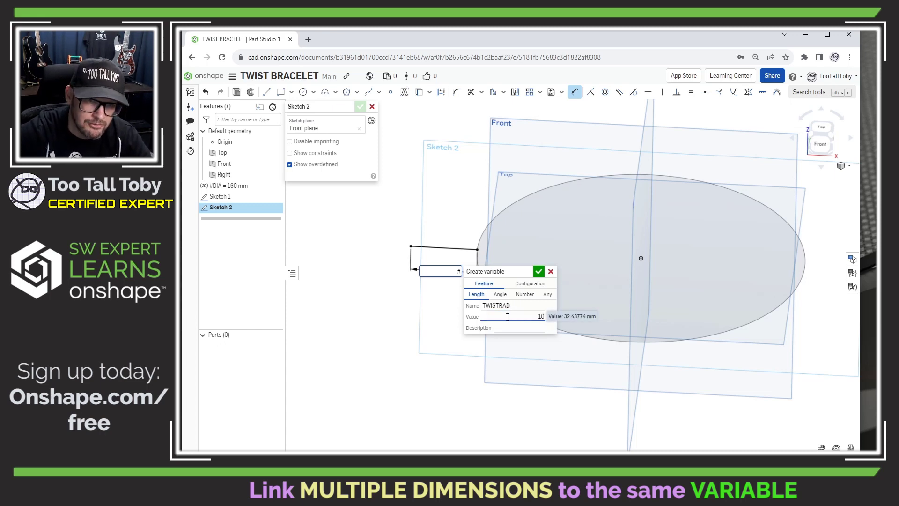
pyautogui.press('Return')
pyautogui.press('Return')
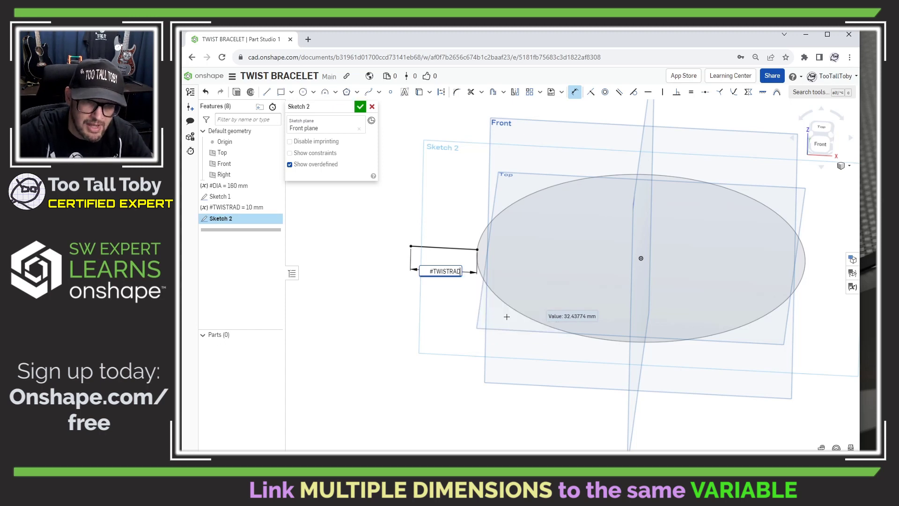
pyautogui.press('Return')
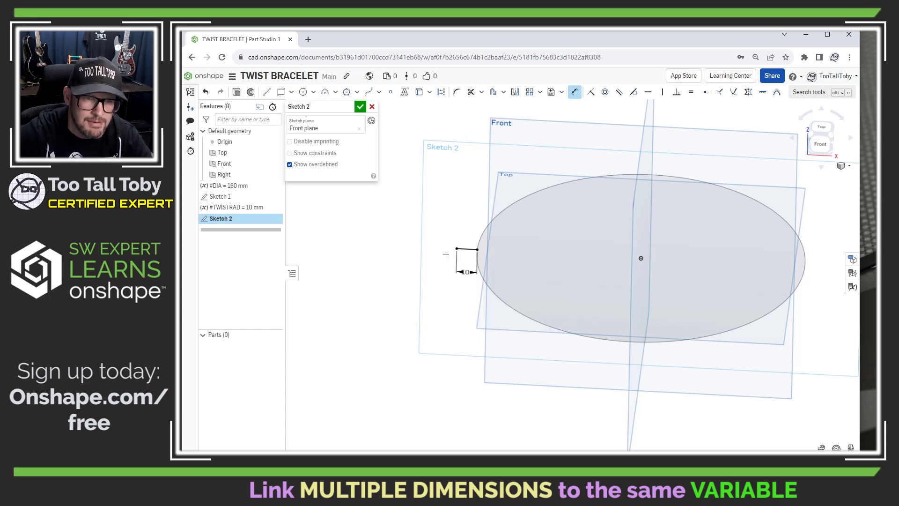
# Step: Place the line's length dimension text beyond the line's outer end and check the variable linked to the dimension
pyautogui.scroll(5, 456, 264)
pyautogui.moveTo(486, 288)
pyautogui.mouseDown()
pyautogui.moveTo(429, 257)
pyautogui.moveTo(427, 243)
pyautogui.mouseUp()
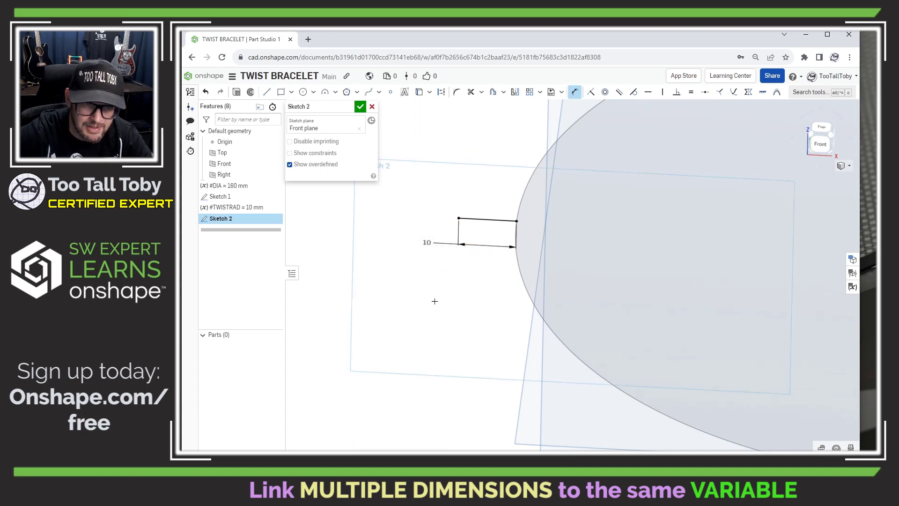
pyautogui.doubleClick(426, 242)
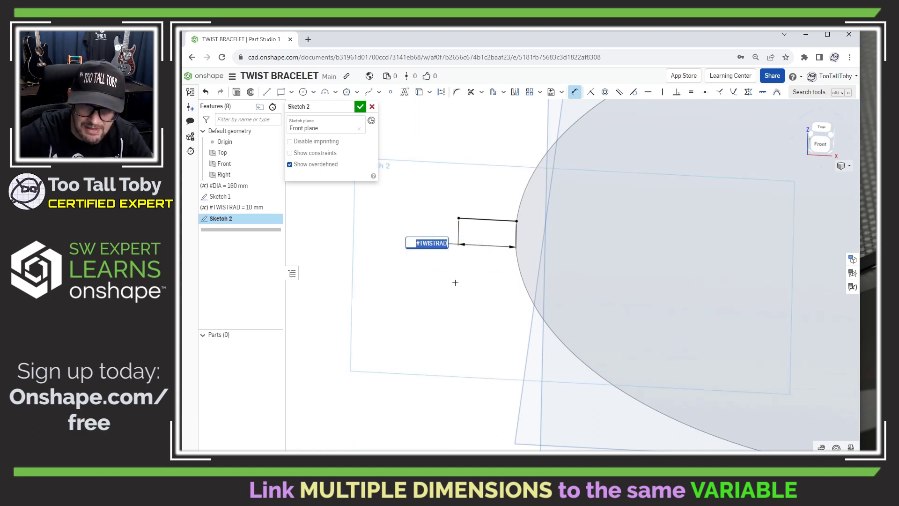
pyautogui.press('Return')
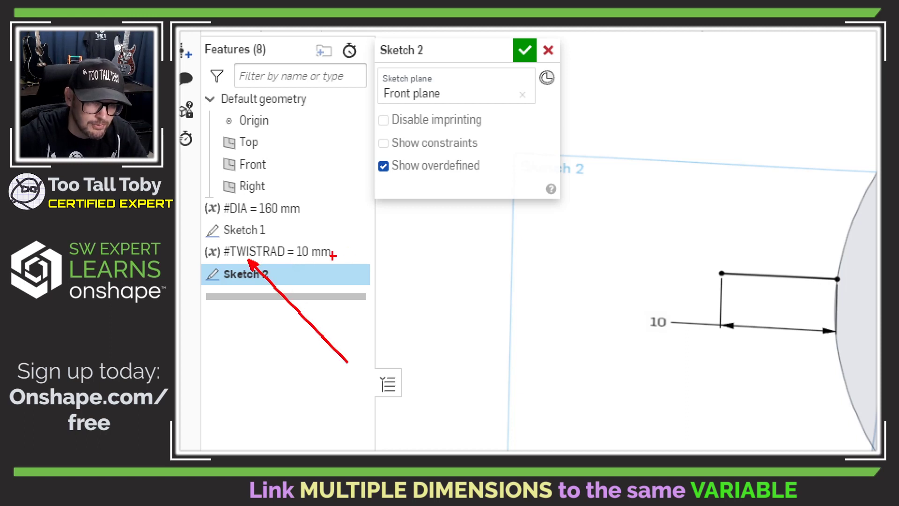
pyautogui.moveTo(310, 259)
pyautogui.mouseDown()
pyautogui.moveTo(349, 291)
pyautogui.moveTo(362, 319)
pyautogui.mouseUp()
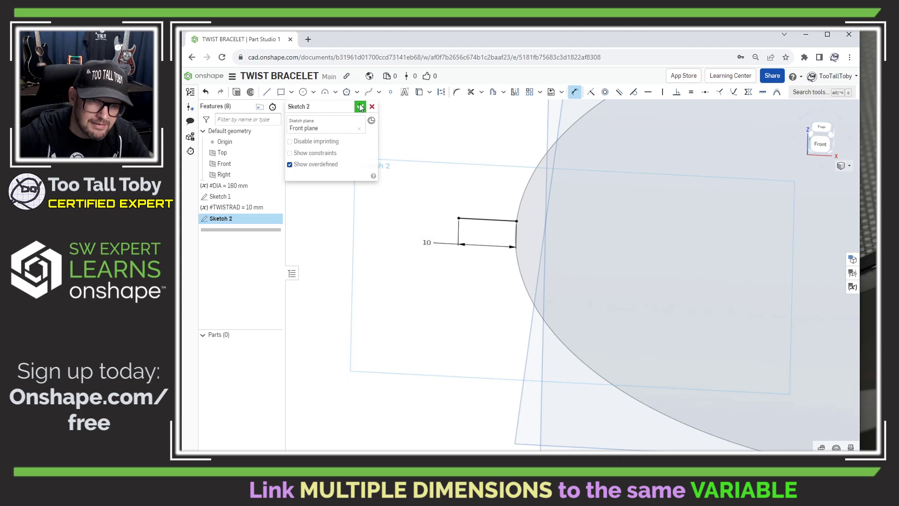
# Step: Finish the sketch, then test TWISTRAD in the variable table at 20 mm and 5 mm and return it to 10 mm
pyautogui.click(373, 107)
pyautogui.click(852, 288)
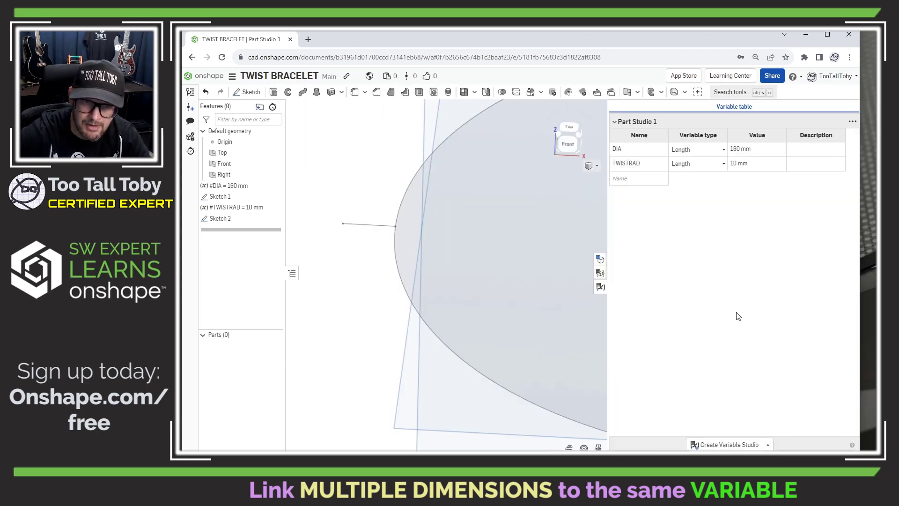
pyautogui.click(735, 164)
pyautogui.write('20')
pyautogui.press('Return')
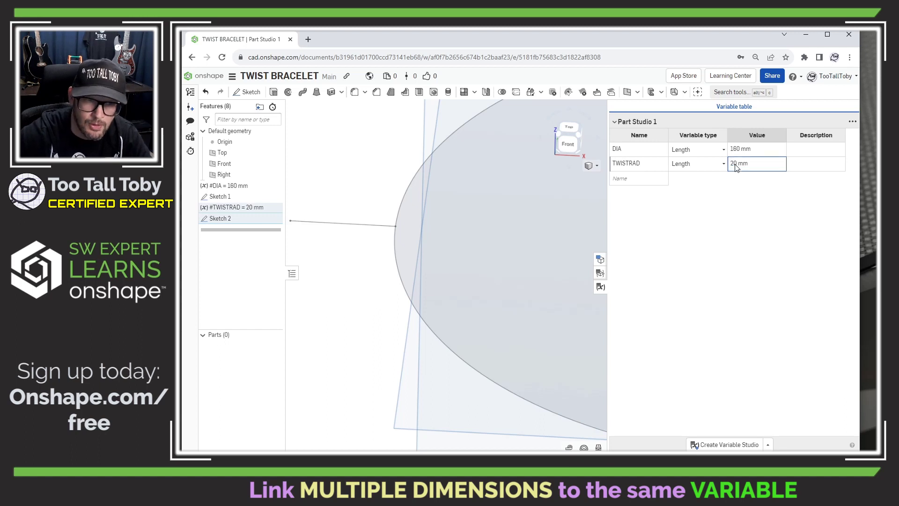
pyautogui.click(735, 167)
pyautogui.write('5')
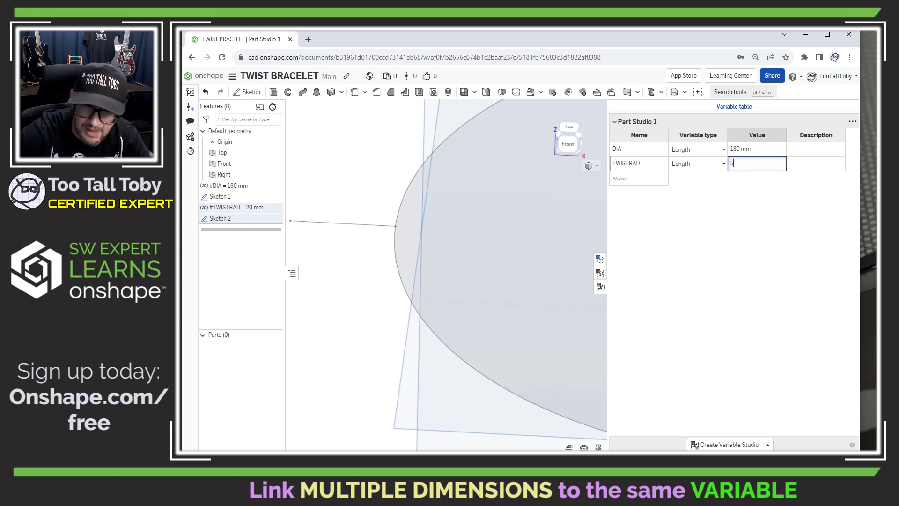
pyautogui.press('Return')
pyautogui.click(736, 167)
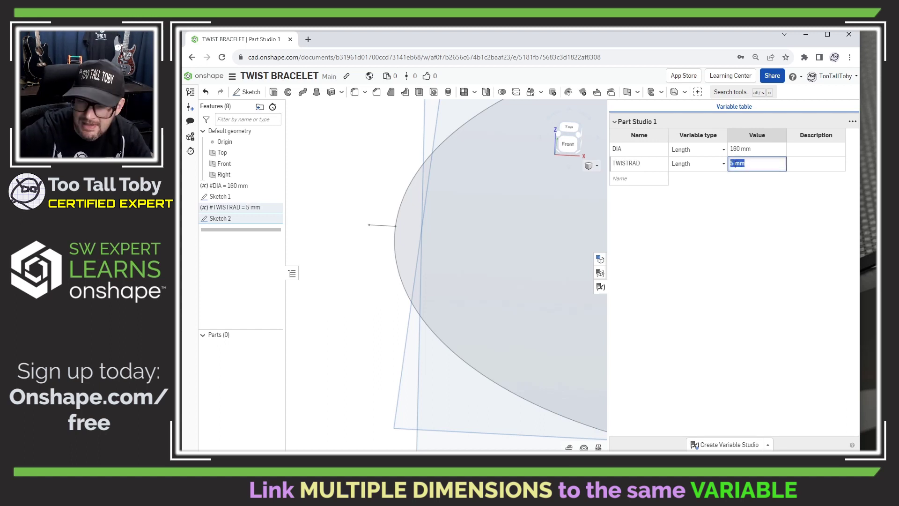
pyautogui.write('10')
pyautogui.press('Return')
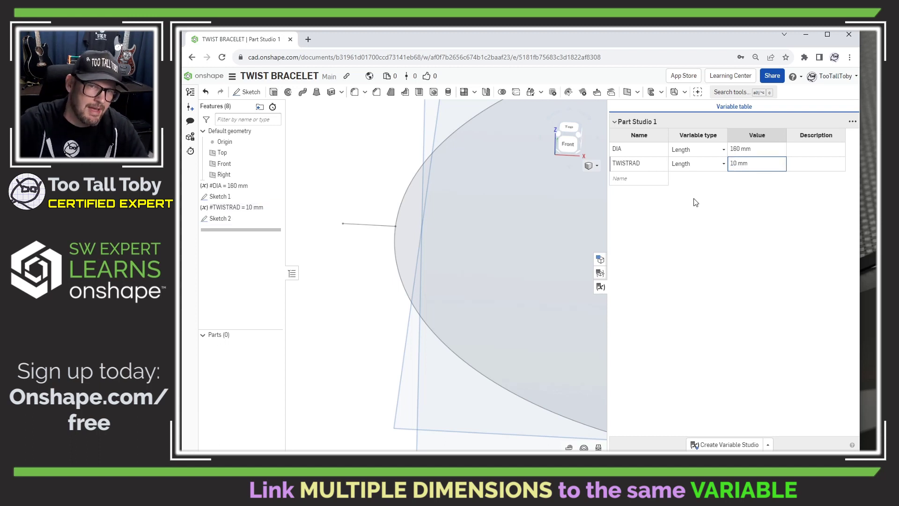
pyautogui.press('f')
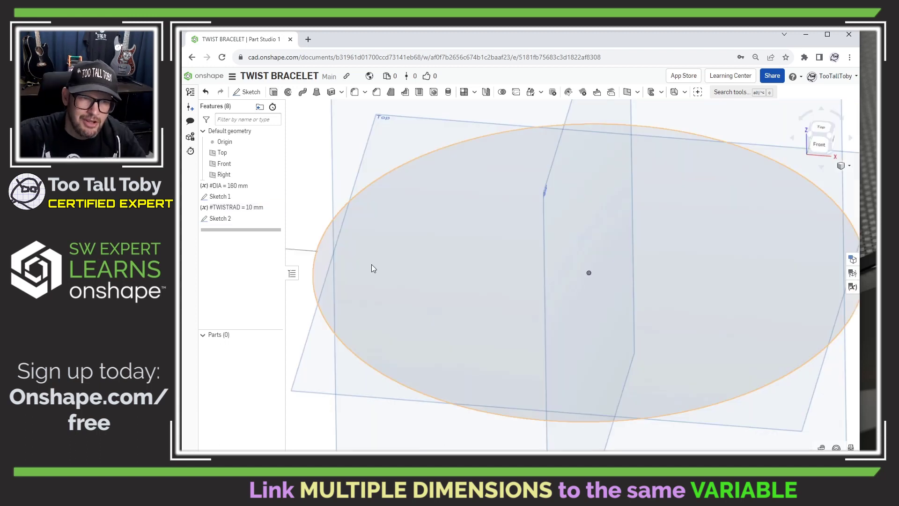
pyautogui.moveTo(401, 243); pyautogui.dragTo(422, 248, button='right')
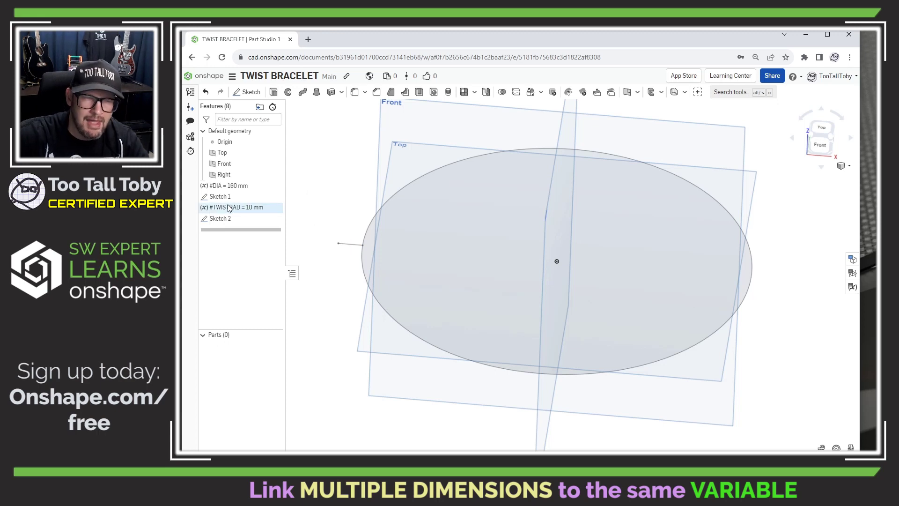
pyautogui.moveTo(328, 225); pyautogui.dragTo(383, 240, button='right')
pyautogui.moveTo(416, 209); pyautogui.dragTo(490, 295, button='right')
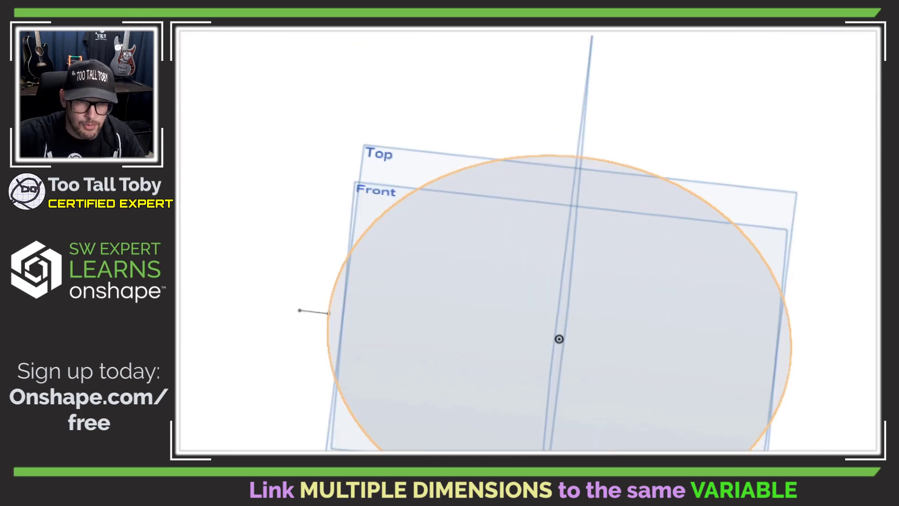
pyautogui.moveTo(528, 315); pyautogui.dragTo(446, 209)
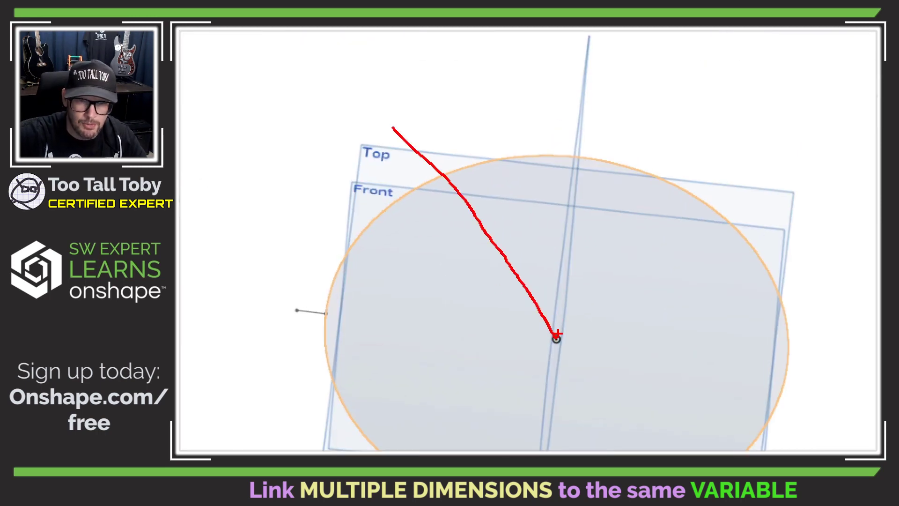
pyautogui.moveTo(558, 341); pyautogui.dragTo(566, 138)
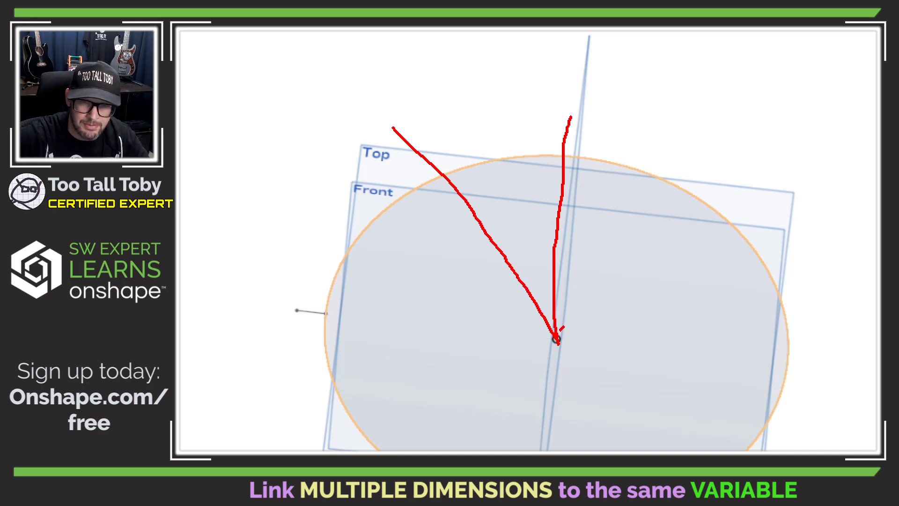
pyautogui.moveTo(562, 328); pyautogui.dragTo(820, 174)
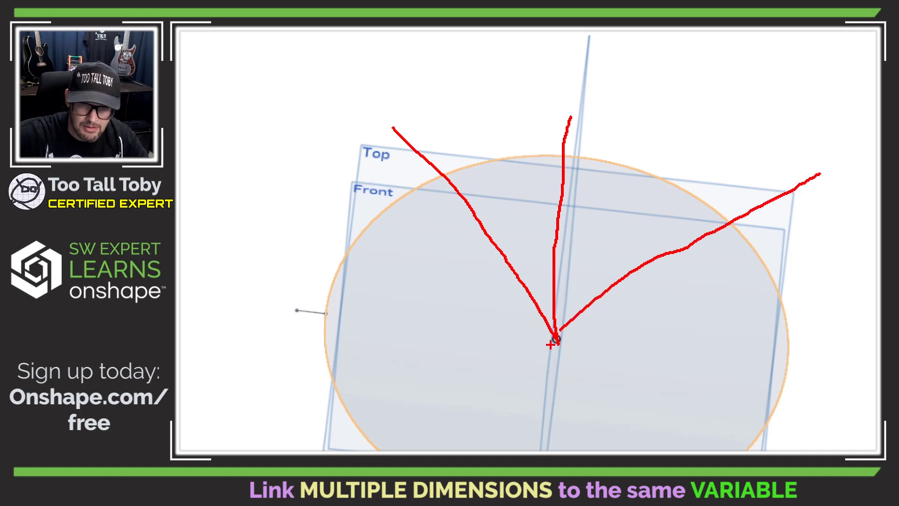
pyautogui.moveTo(551, 344); pyautogui.dragTo(817, 364)
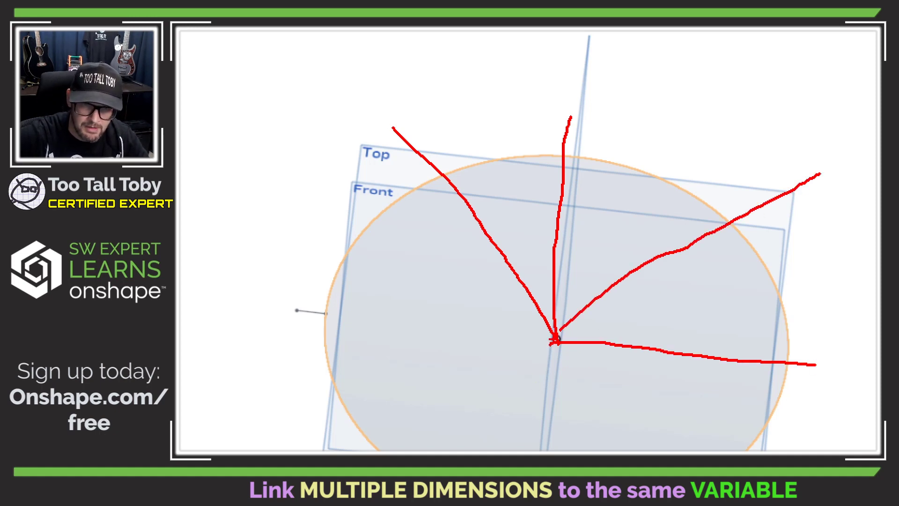
pyautogui.moveTo(555, 341); pyautogui.dragTo(631, 449)
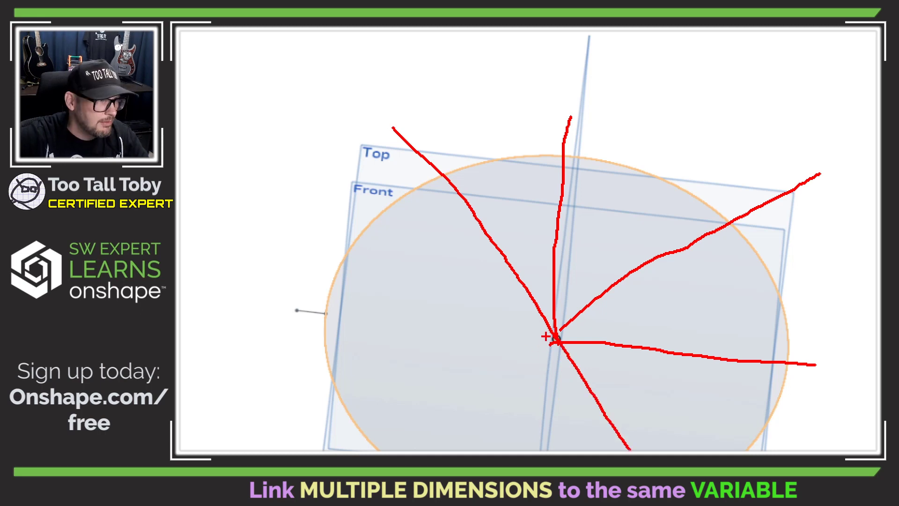
pyautogui.moveTo(558, 344); pyautogui.dragTo(546, 437)
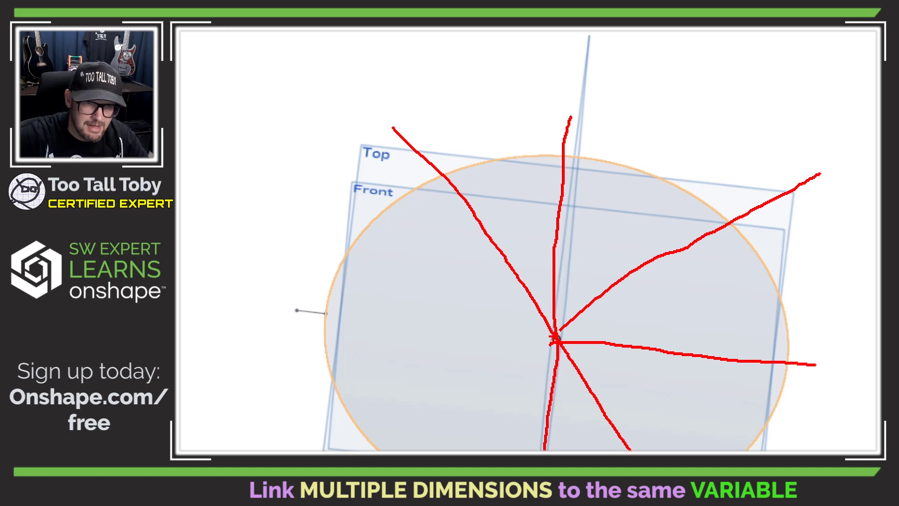
pyautogui.moveTo(556, 338); pyautogui.dragTo(349, 422)
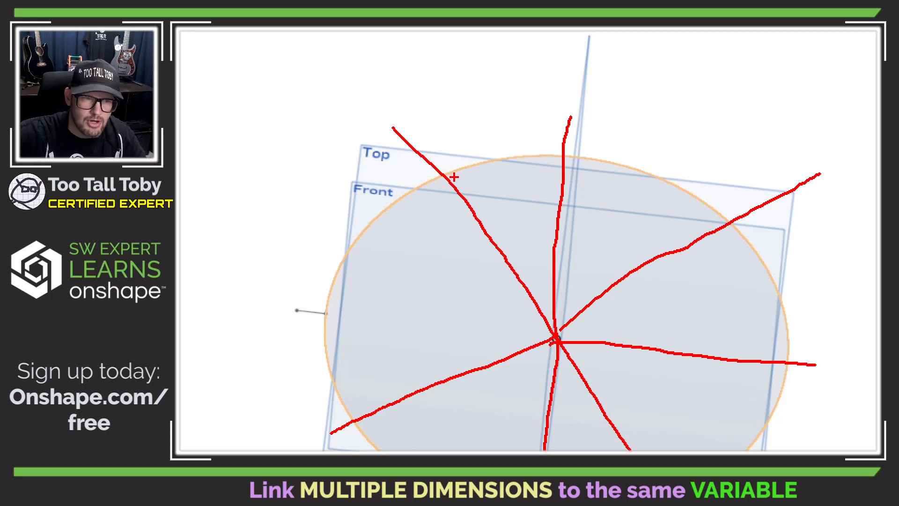
pyautogui.moveTo(445, 174); pyautogui.dragTo(453, 122)
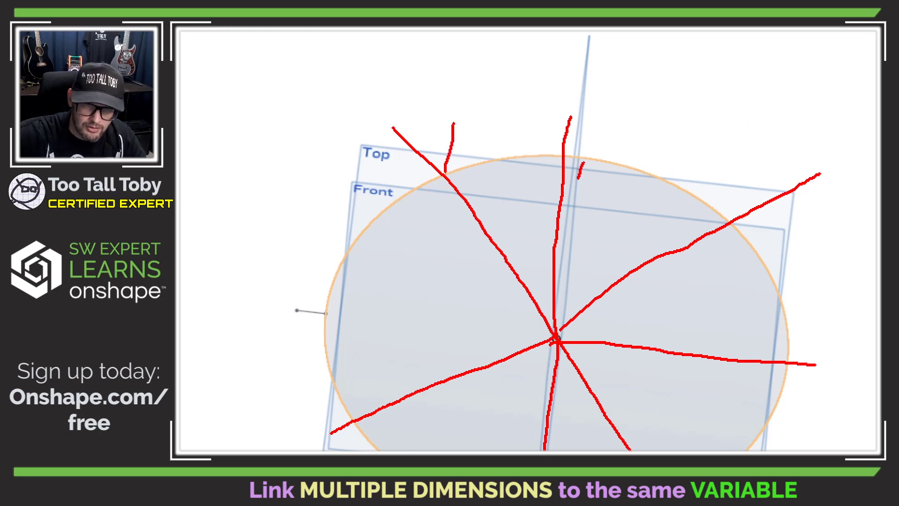
pyautogui.moveTo(579, 177); pyautogui.dragTo(565, 204)
pyautogui.moveTo(732, 213); pyautogui.dragTo(721, 261)
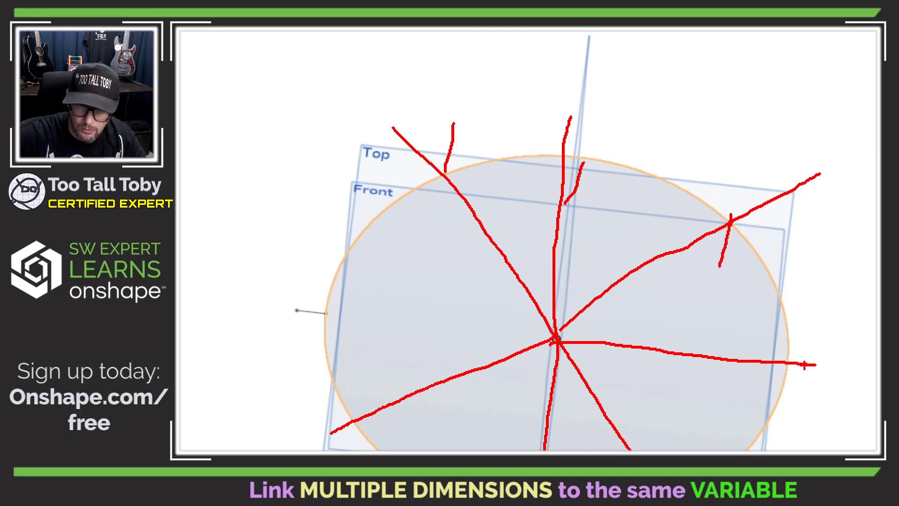
pyautogui.moveTo(791, 364); pyautogui.dragTo(836, 370)
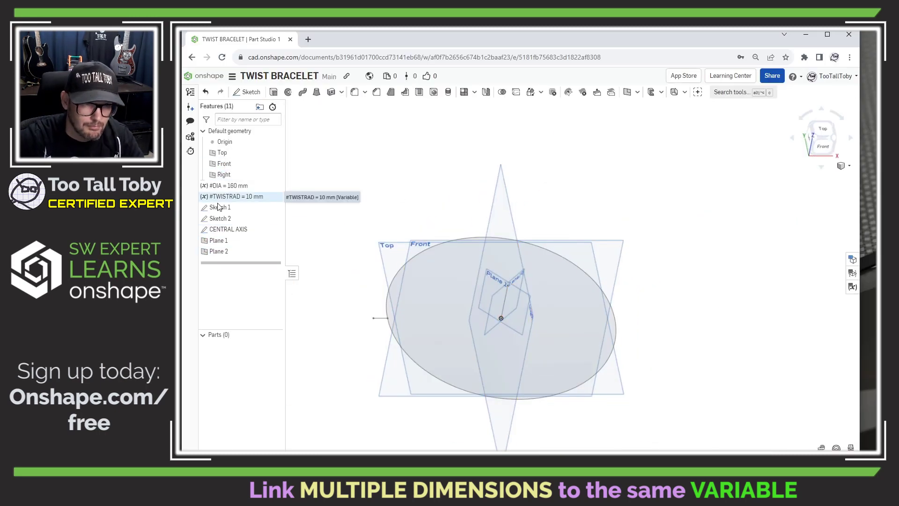
# Step: Rename the first angled plane through the central axis as Plane at 45 deg
pyautogui.write('Plane at 45 deg')
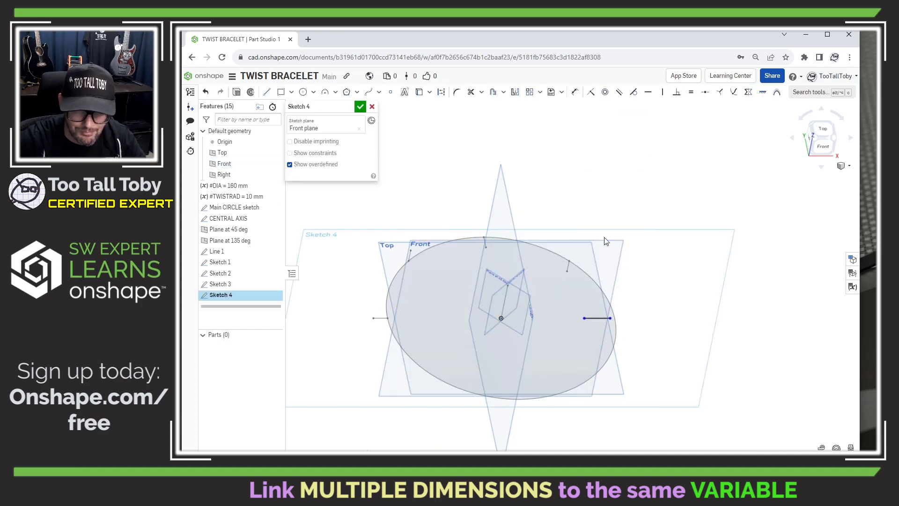
# Step: Finish the Front plane line sketch and sketch a short line upward from the circle's front positive X side on Plane at 45 deg
pyautogui.click(360, 107)
pyautogui.hotkey('shift', 's')
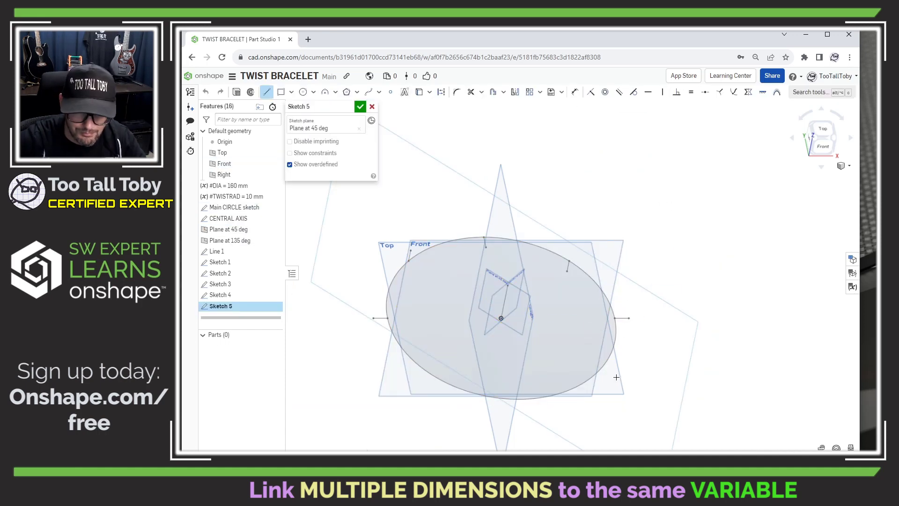
pyautogui.click(609, 371)
pyautogui.press('Return')
# Step: Sketch a short line on the Right plane, running inward from the front of the circle towards the origin
pyautogui.hotkey('shift', 's')
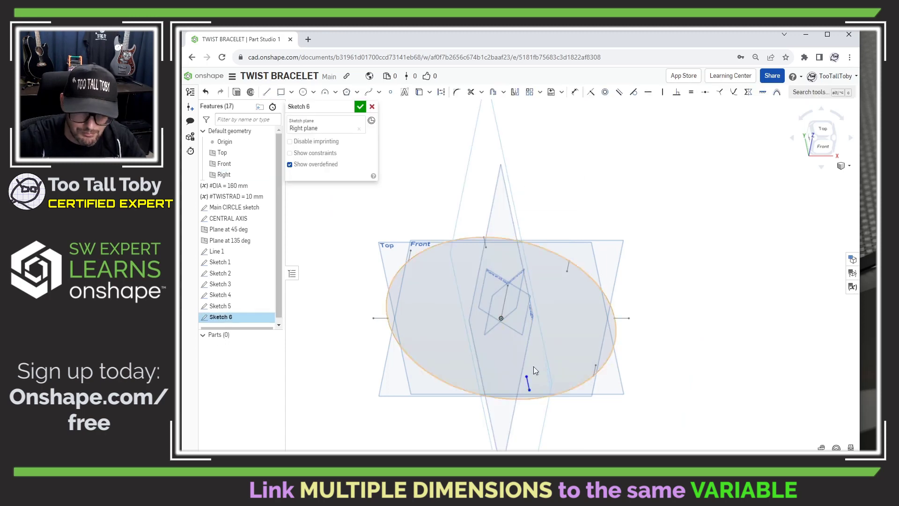
pyautogui.press('l')
pyautogui.click(516, 389)
pyautogui.click(518, 398)
pyautogui.click(361, 107)
# Step: Sketch a short line on Plane at 135 deg, running down from the circle at its front negative X side
pyautogui.hotkey('shift', 's')
pyautogui.press('l')
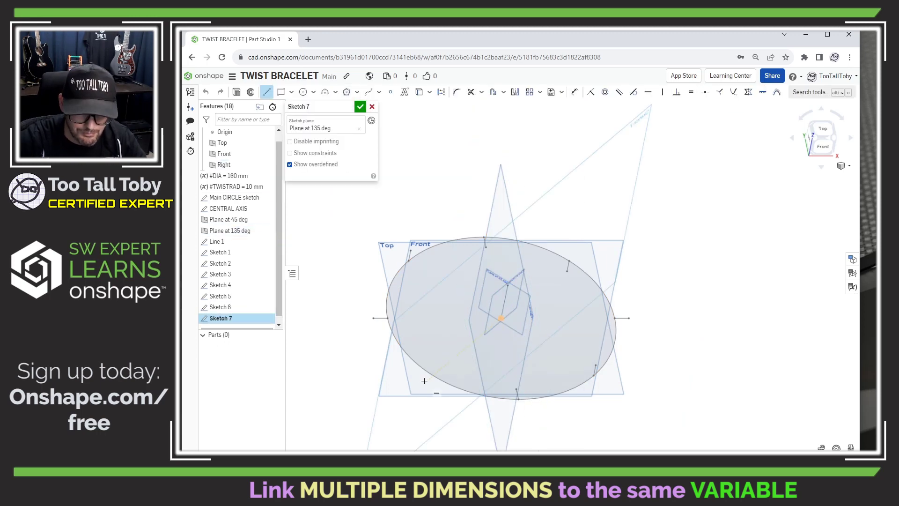
pyautogui.click(432, 376)
pyautogui.click(431, 385)
pyautogui.click(360, 107)
# Step: Rename the seven remaining line sketches in order as Line 2, Line 3, Line 4, Line 5, Line 6, Line 7 and Line 8
pyautogui.doubleClick(224, 254)
pyautogui.write('Line 2\tLine 3\tLine 4\tLine 5\tLine 6\tLine 7\tLine 8')
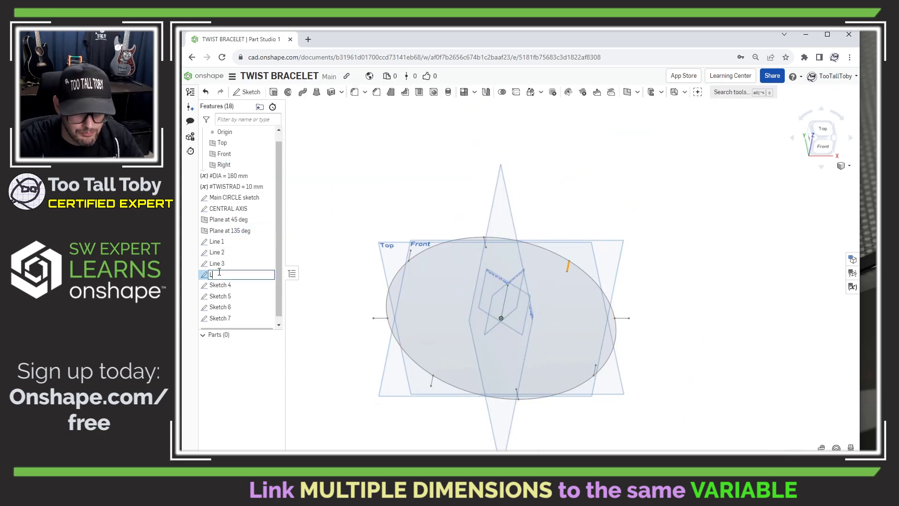
pyautogui.press('Return')
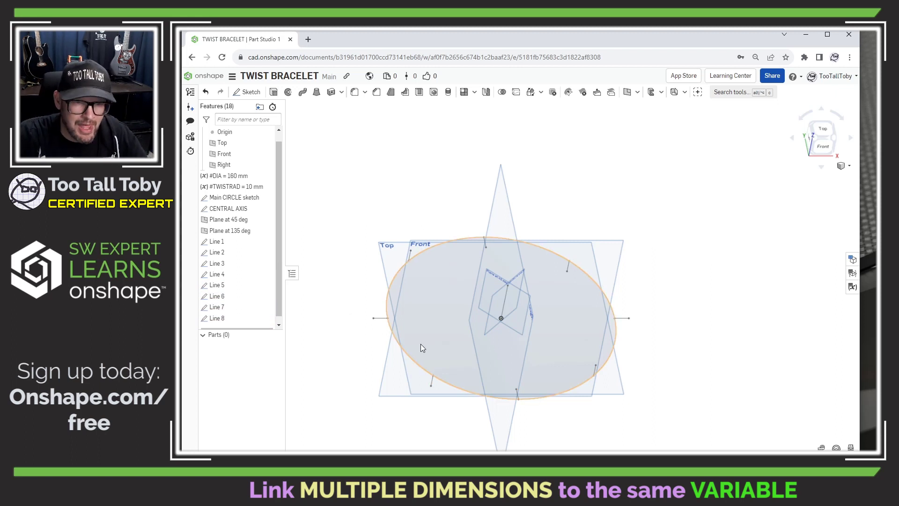
# Step: Open the Line 8 sketch, check that its length dimension uses #TWISTRAD, and close the sketch
pyautogui.doubleClick(217, 319)
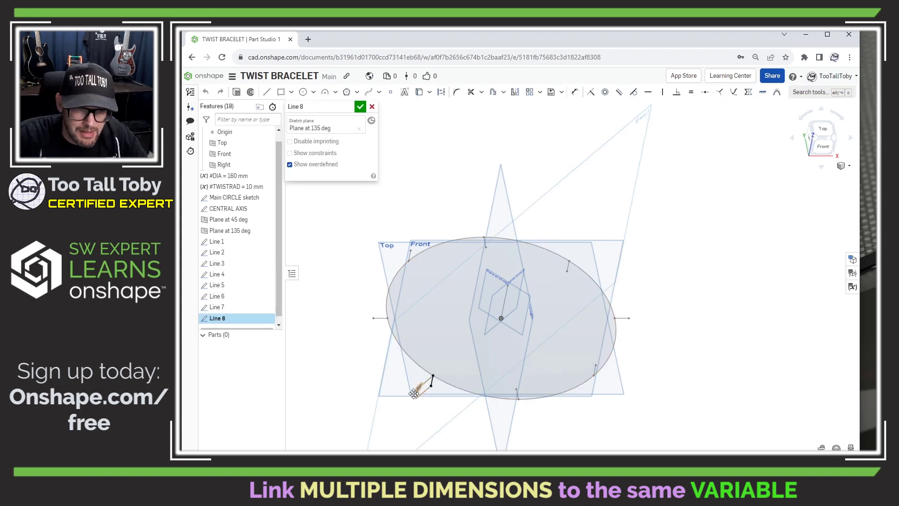
pyautogui.moveTo(414, 391)
pyautogui.mouseDown(button='right')
pyautogui.moveTo(437, 402)
pyautogui.moveTo(420, 389)
pyautogui.mouseUp(button='right')
pyautogui.scroll(5, 377, 358)
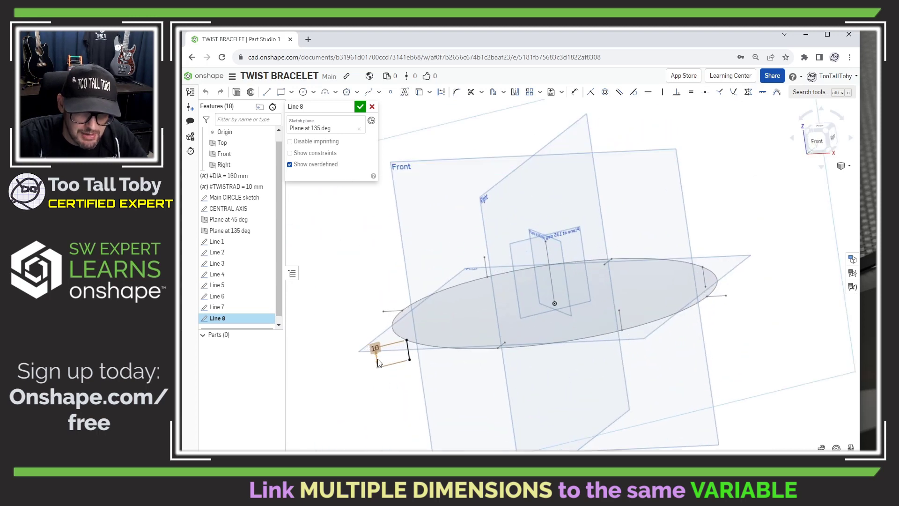
pyautogui.doubleClick(373, 347)
pyautogui.write('#TWISTRAD')
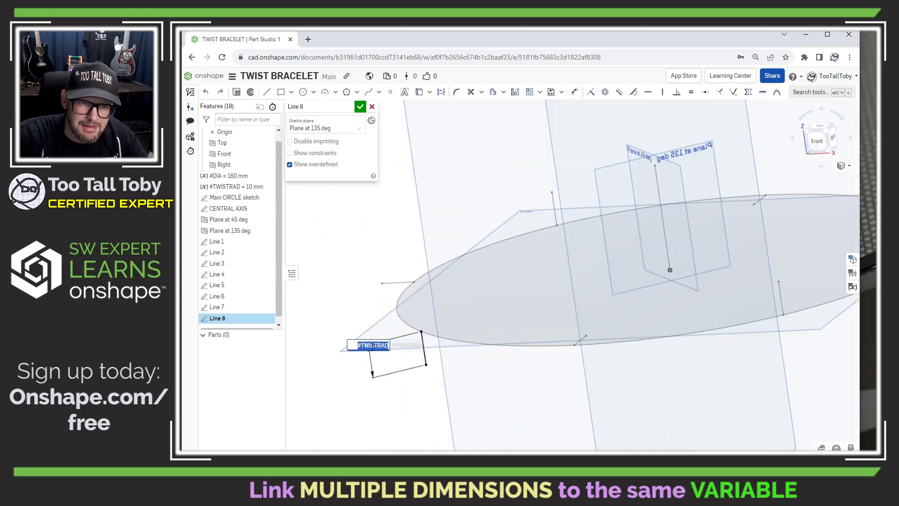
pyautogui.press('Return')
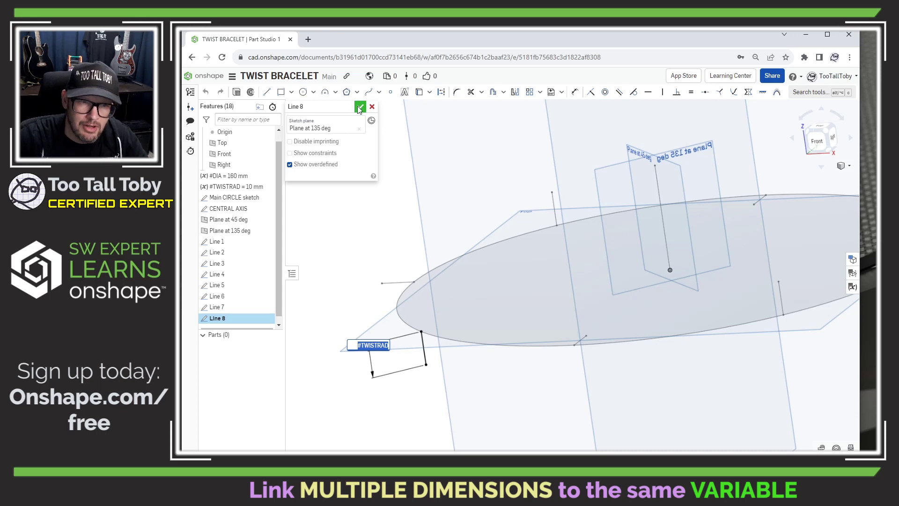
pyautogui.click(361, 106)
# Step: Test all eight line sketches by setting TWISTRAD to 20 mm, then 5 mm, and restoring it to 10 mm
pyautogui.press('f')
pyautogui.moveTo(509, 272); pyautogui.dragTo(533, 253, button='right')
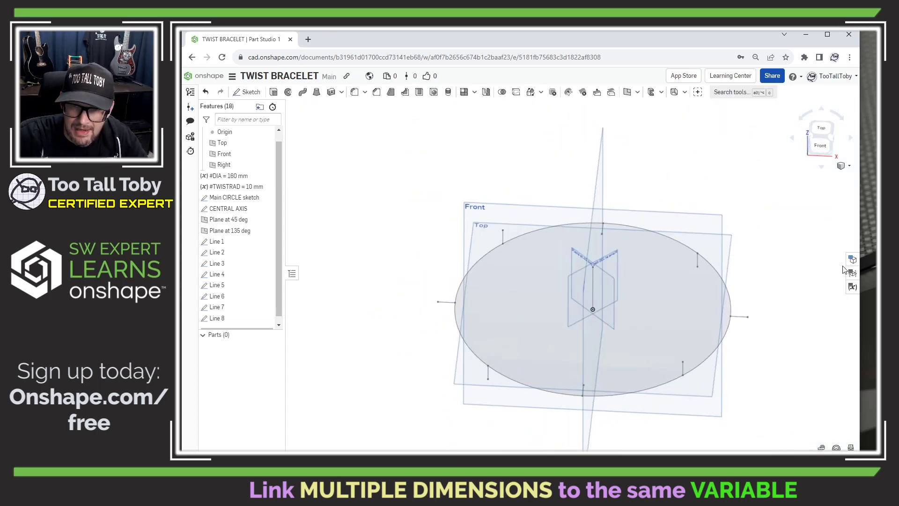
pyautogui.click(853, 287)
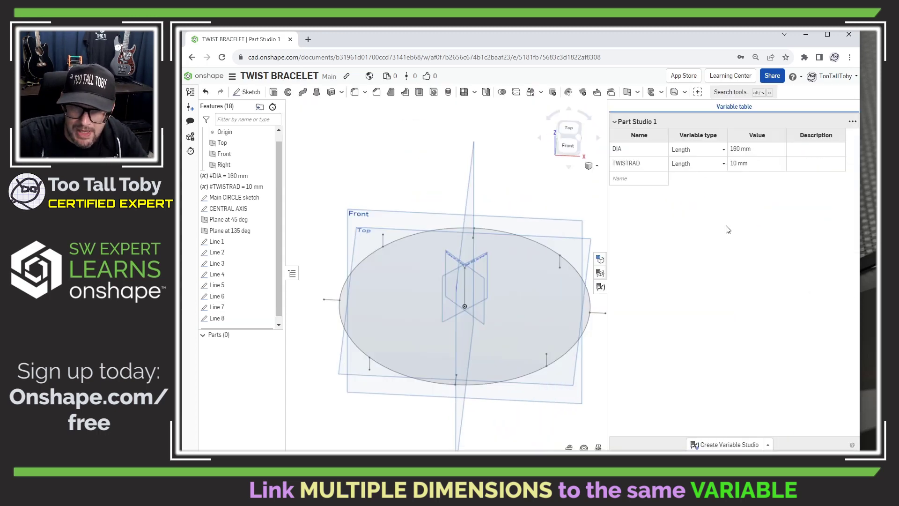
pyautogui.click(747, 164)
pyautogui.write('20')
pyautogui.press('Return')
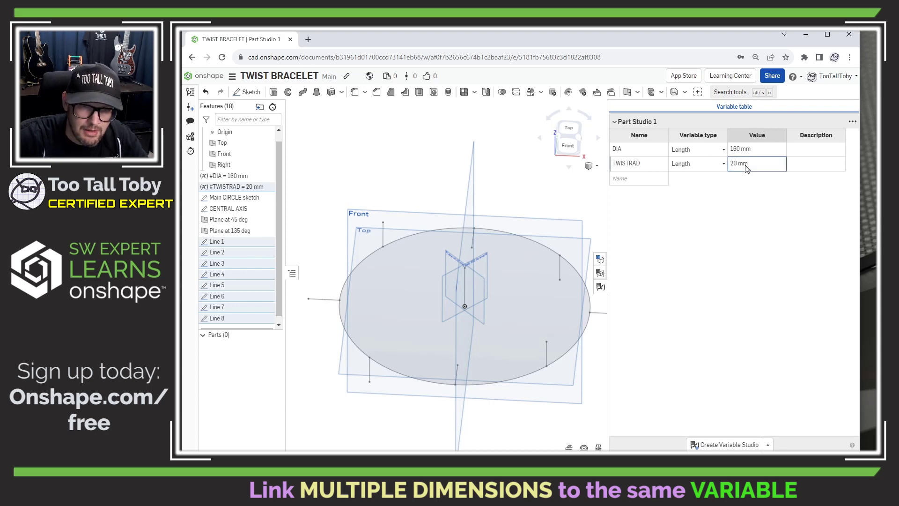
pyautogui.click(747, 164)
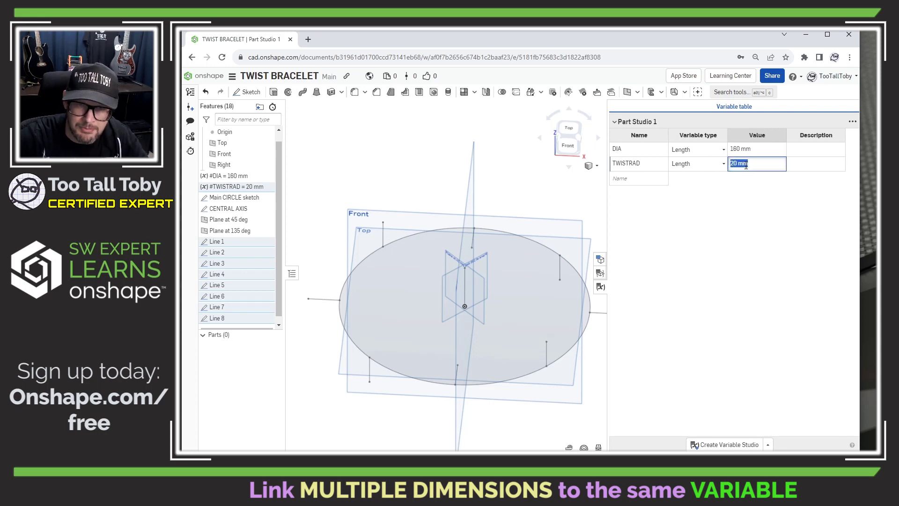
pyautogui.write('5')
pyautogui.press('Return')
pyautogui.click(746, 164)
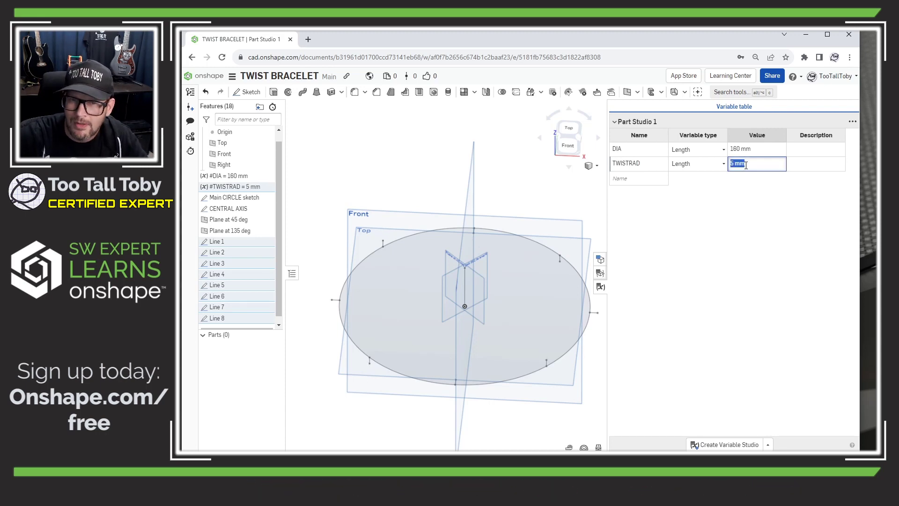
pyautogui.write('10')
pyautogui.press('Return')
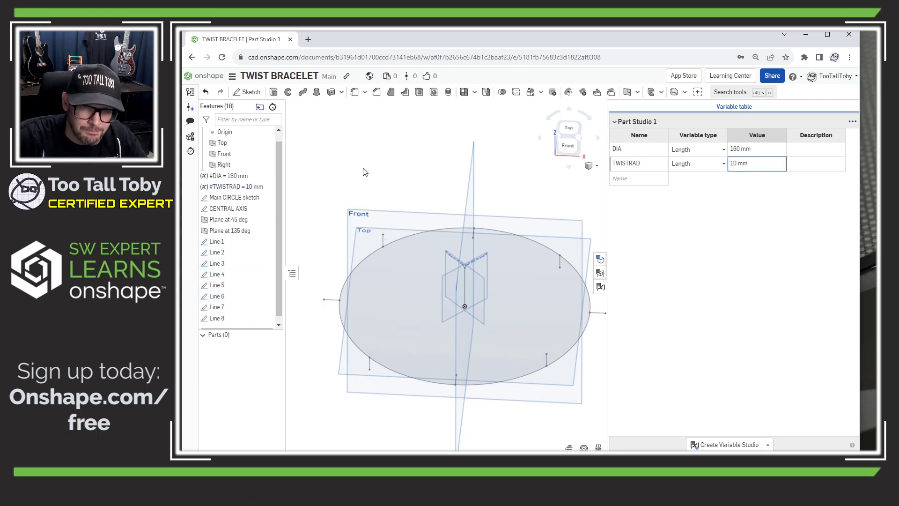
pyautogui.click(428, 167)
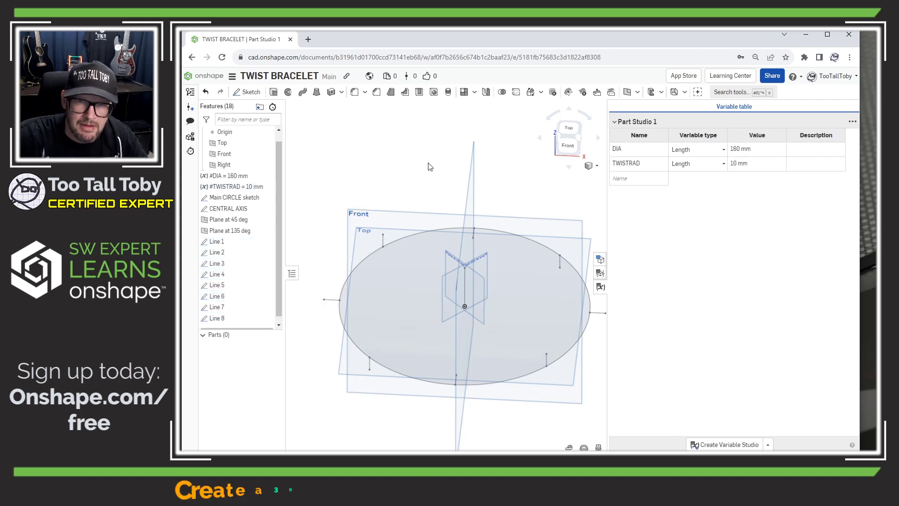
# Step: Close the variable table and hide all the planes, leaving the sketches shown
pyautogui.click(600, 287)
pyautogui.moveTo(450, 262); pyautogui.dragTo(486, 288, button='right')
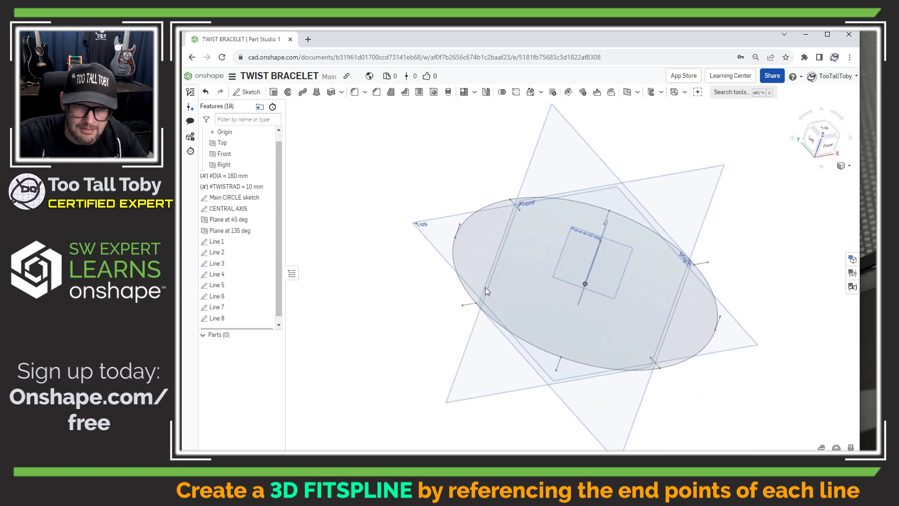
pyautogui.moveTo(558, 316); pyautogui.dragTo(548, 311, button='right')
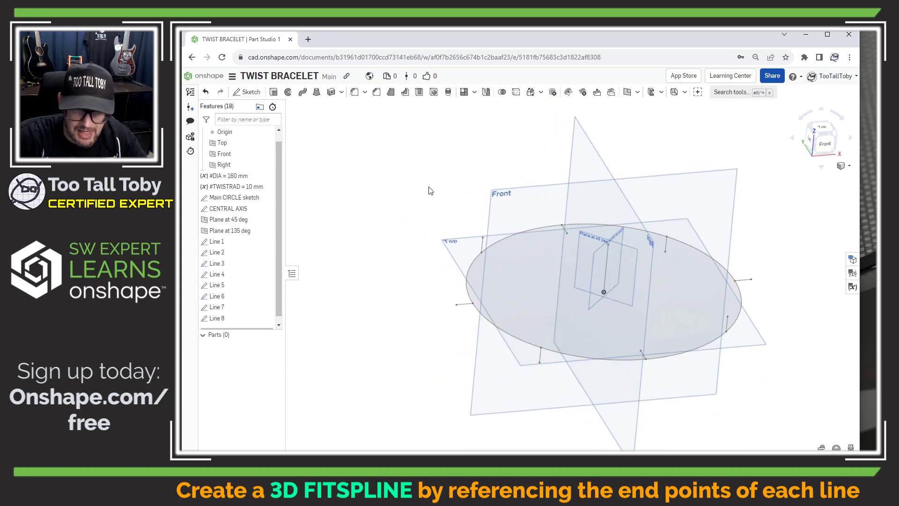
pyautogui.press('p')
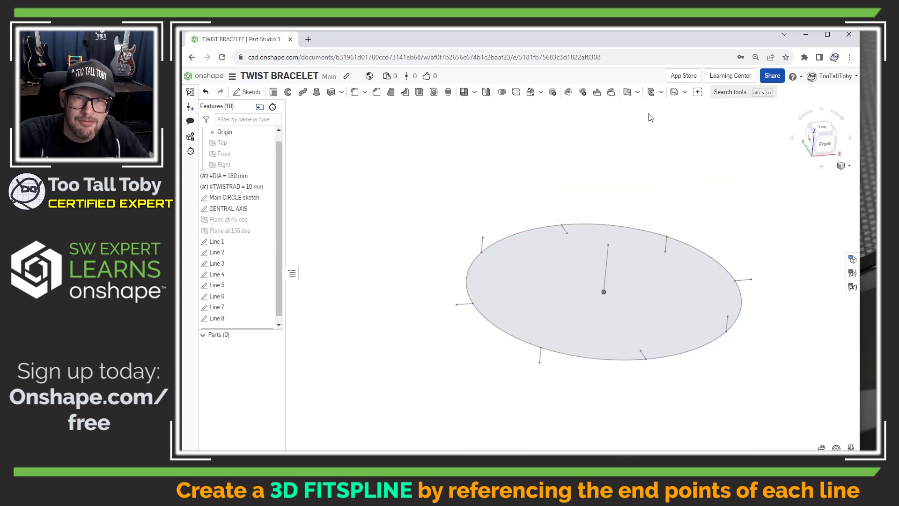
# Step: Create a closed 3D fit spline through the free end vertices of Line 1 to Line 8, taken in order around the circle
pyautogui.click(639, 93)
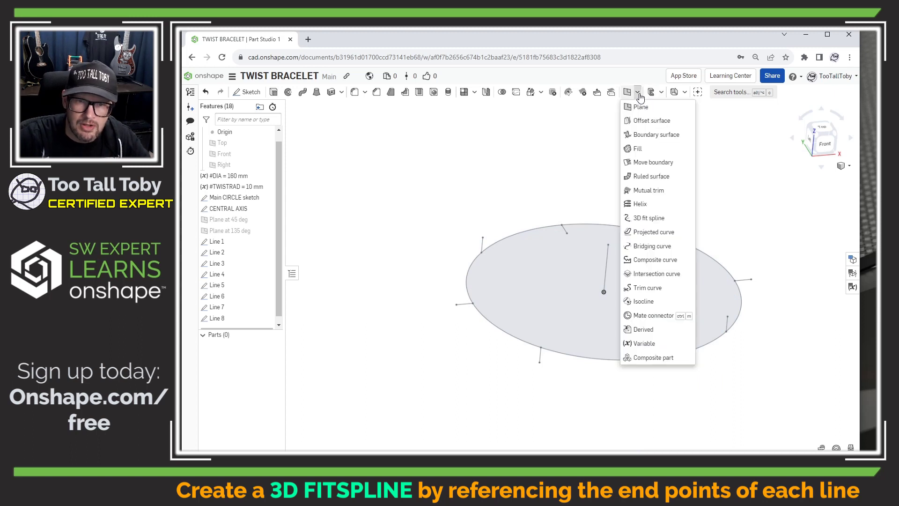
pyautogui.click(650, 219)
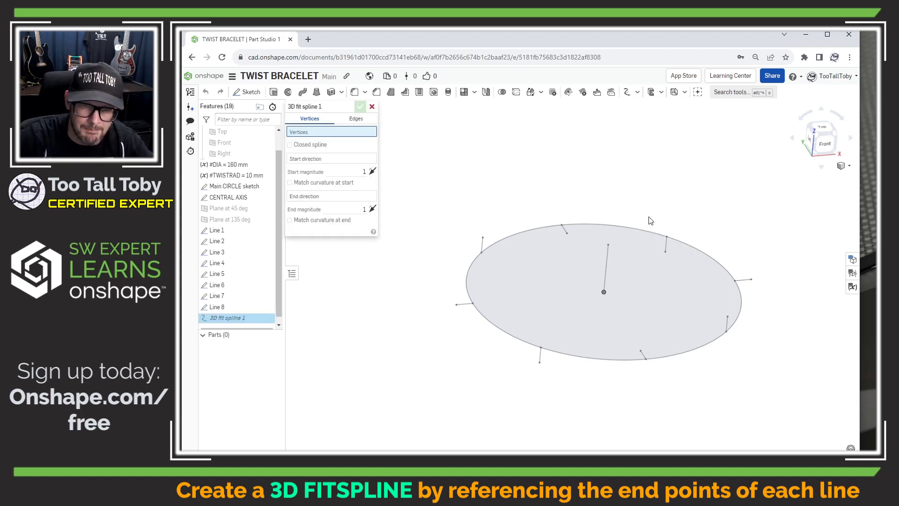
pyautogui.click(458, 305)
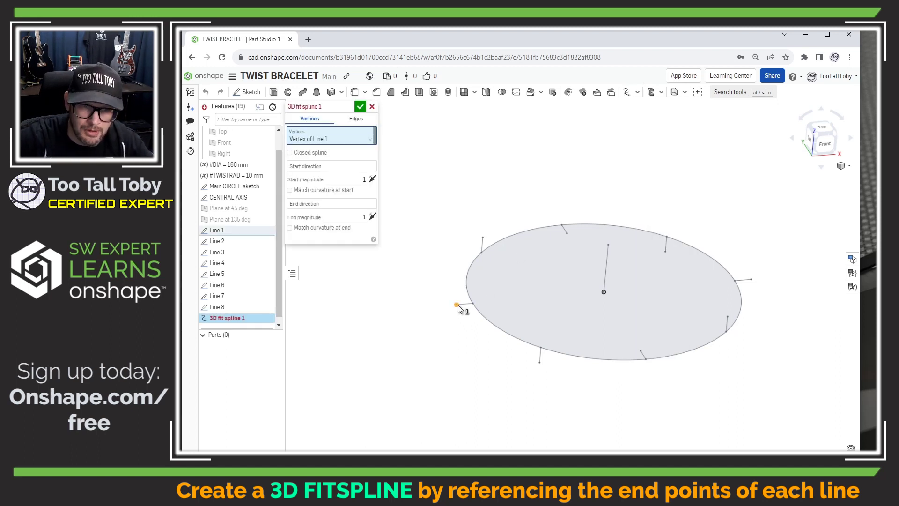
pyautogui.click(483, 238)
pyautogui.click(567, 233)
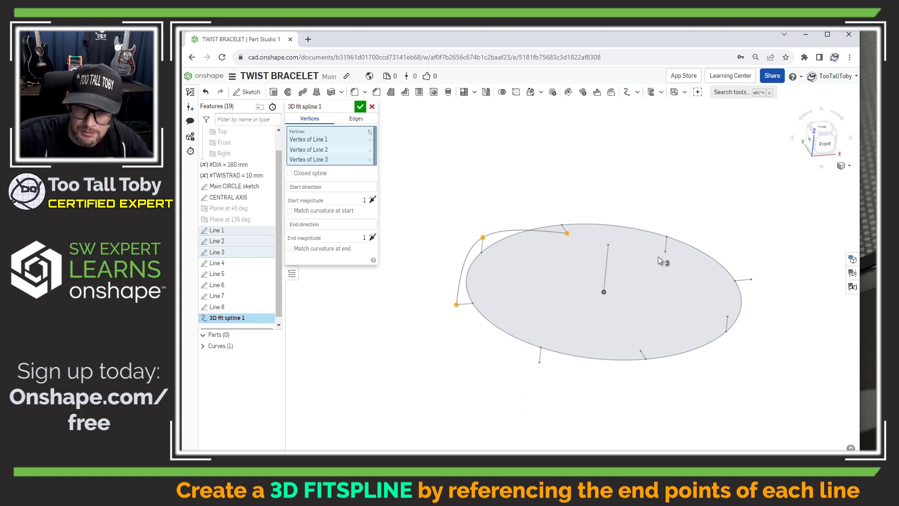
pyautogui.click(666, 251)
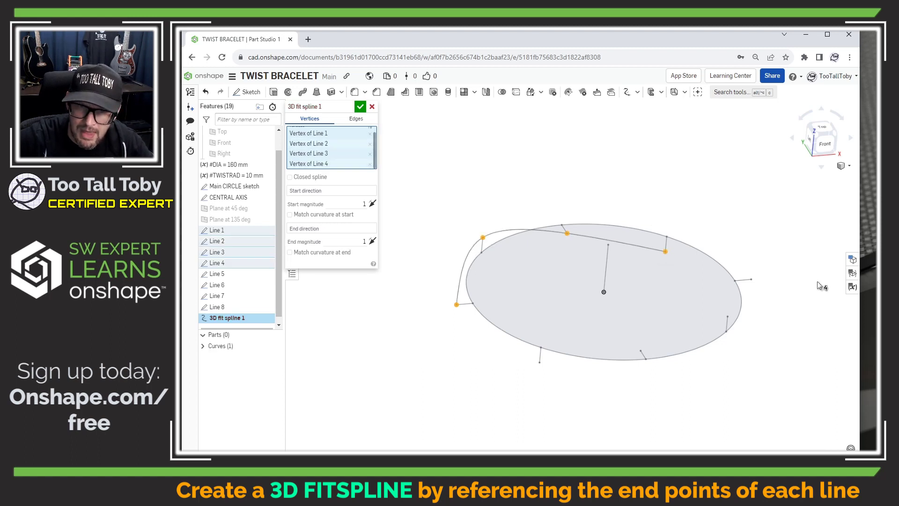
pyautogui.click(752, 280)
pyautogui.click(727, 316)
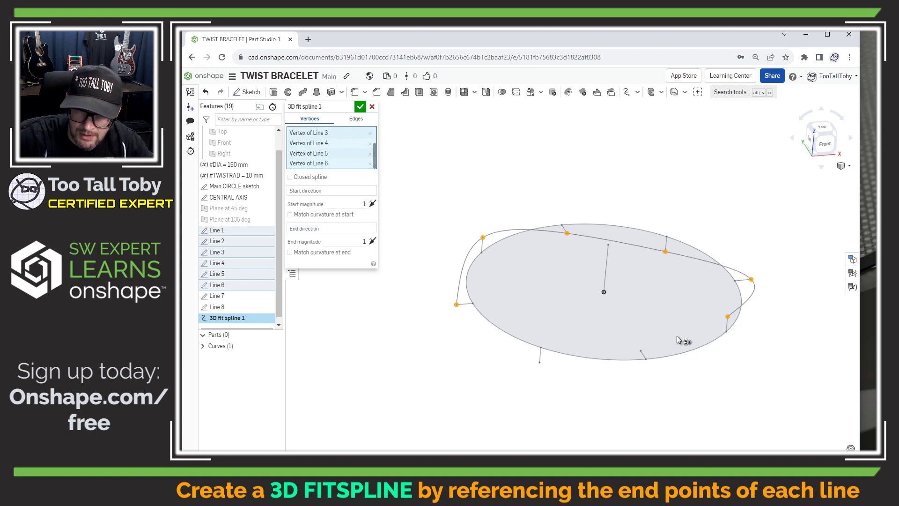
pyautogui.click(641, 350)
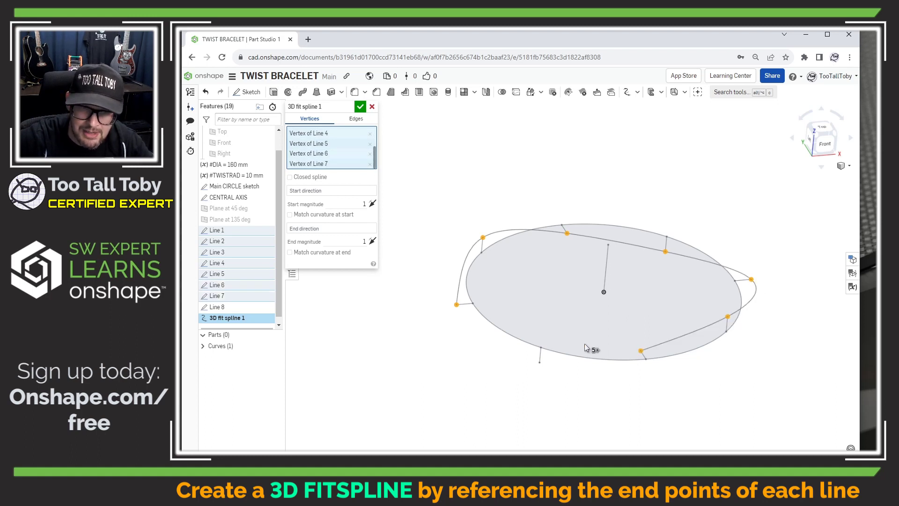
pyautogui.click(539, 364)
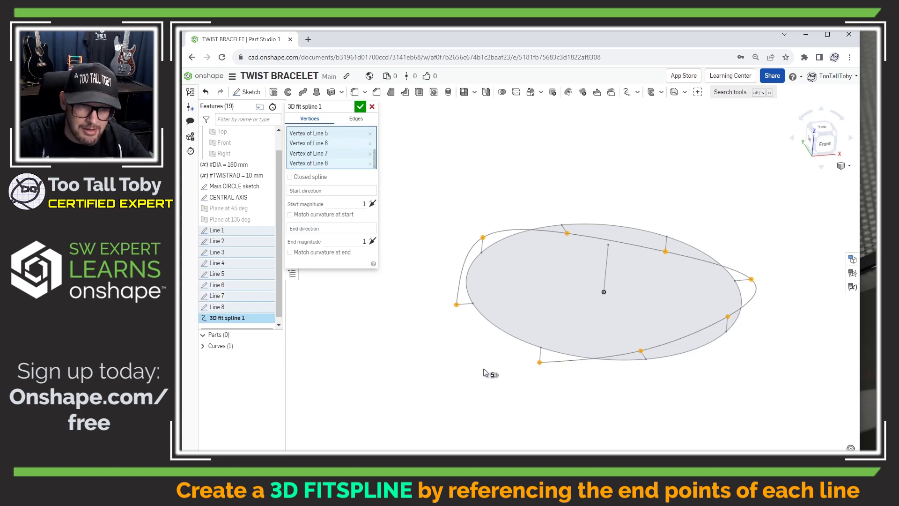
pyautogui.click(300, 178)
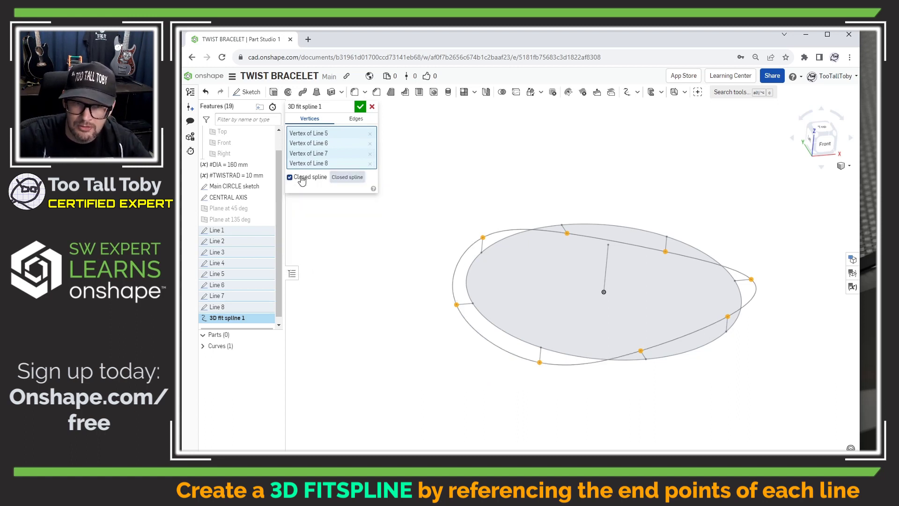
pyautogui.click(361, 107)
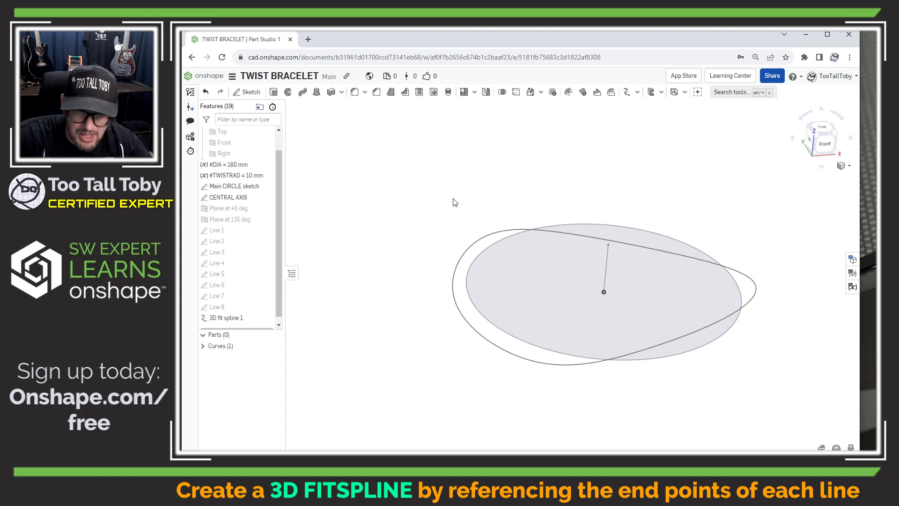
# Step: Show the Line 1 sketch and create a Curve point plane at its outer endpoint on the 3D fit spline
pyautogui.moveTo(434, 225)
pyautogui.mouseDown(button='right')
pyautogui.moveTo(462, 249)
pyautogui.moveTo(463, 263)
pyautogui.moveTo(449, 233)
pyautogui.moveTo(406, 195)
pyautogui.moveTo(422, 240)
pyautogui.moveTo(420, 227)
pyautogui.mouseUp(button='right')
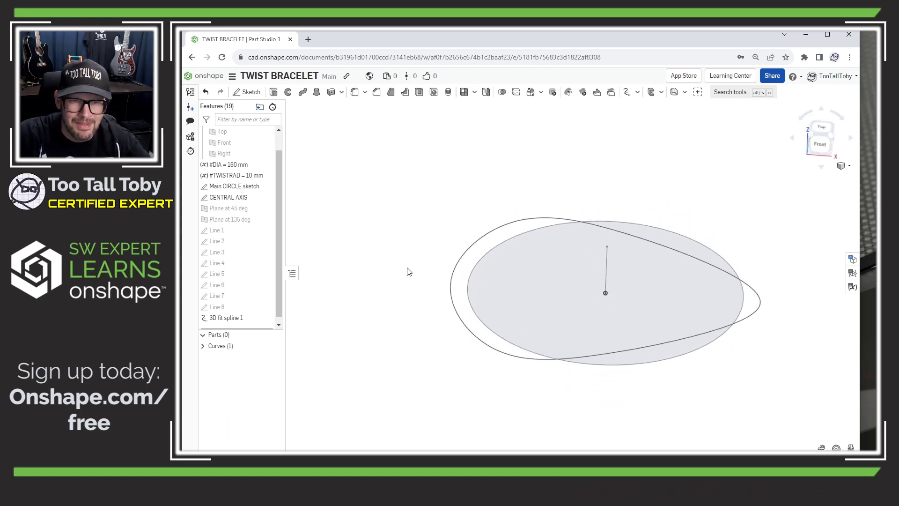
pyautogui.moveTo(407, 268); pyautogui.dragTo(421, 273, button='right')
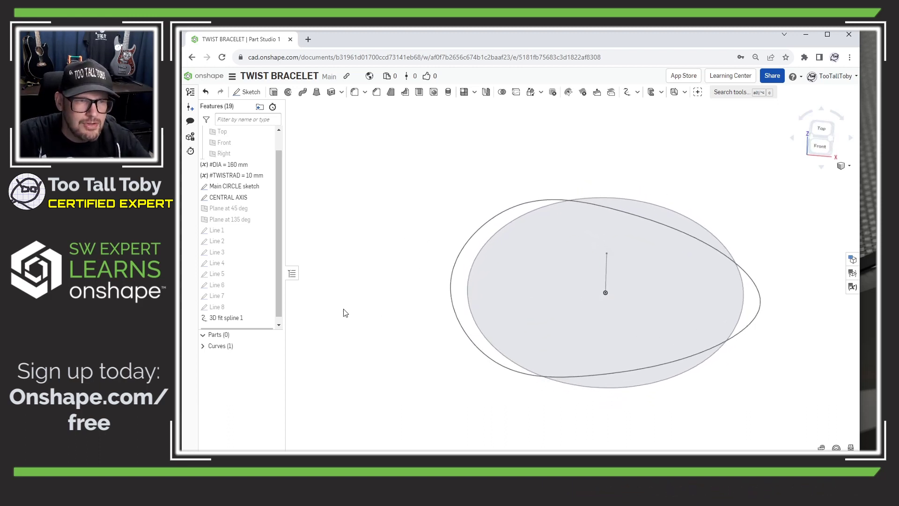
pyautogui.click(262, 230)
pyautogui.moveTo(409, 268); pyautogui.dragTo(534, 282, button='right')
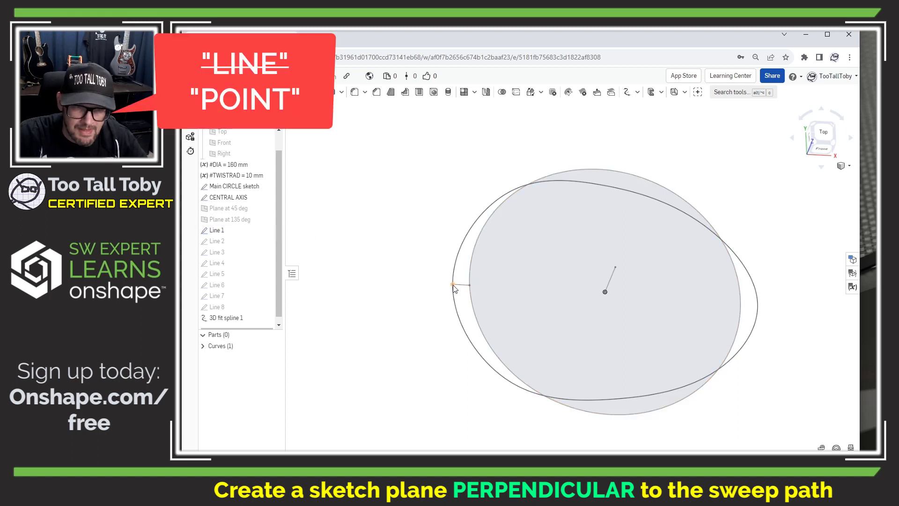
pyautogui.click(454, 266)
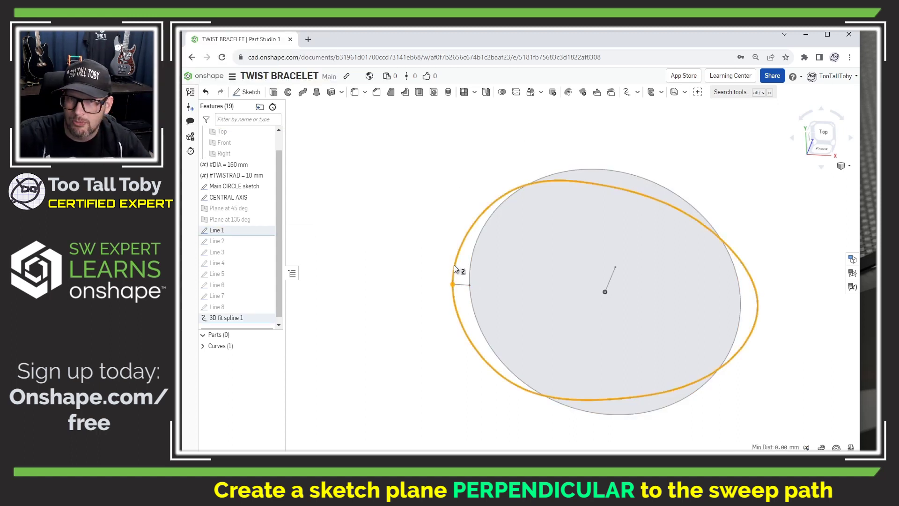
pyautogui.click(637, 92)
pyautogui.click(640, 107)
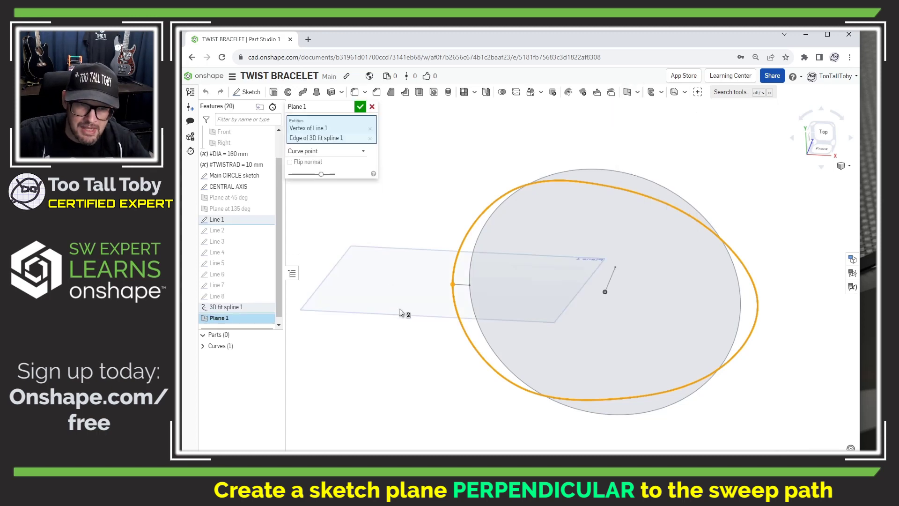
pyautogui.moveTo(401, 313); pyautogui.dragTo(543, 326, button='right')
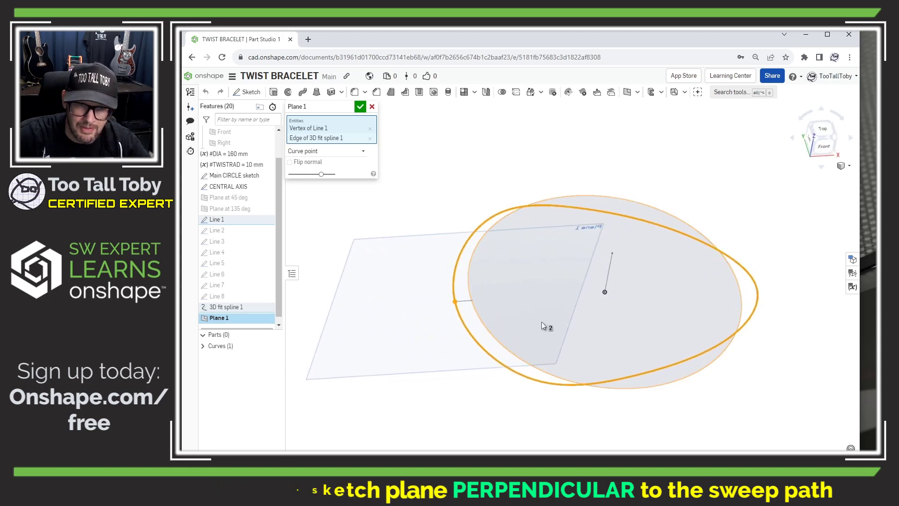
pyautogui.click(360, 107)
# Step: Start a sketch on the new curve-point plane and draw a circle about 24 mm in diameter centred on Line 1's outer endpoint
pyautogui.click(435, 237)
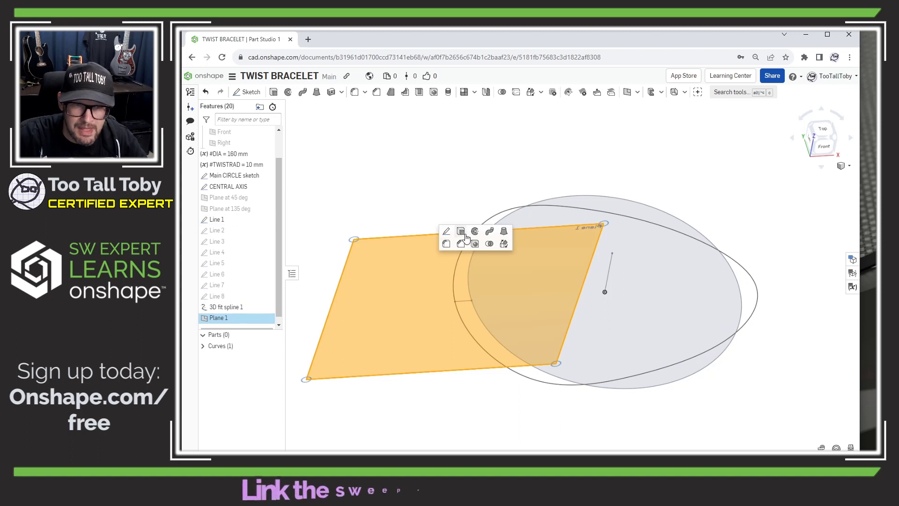
pyautogui.press('Escape')
pyautogui.click(440, 234)
pyautogui.hotkey('shift', 's')
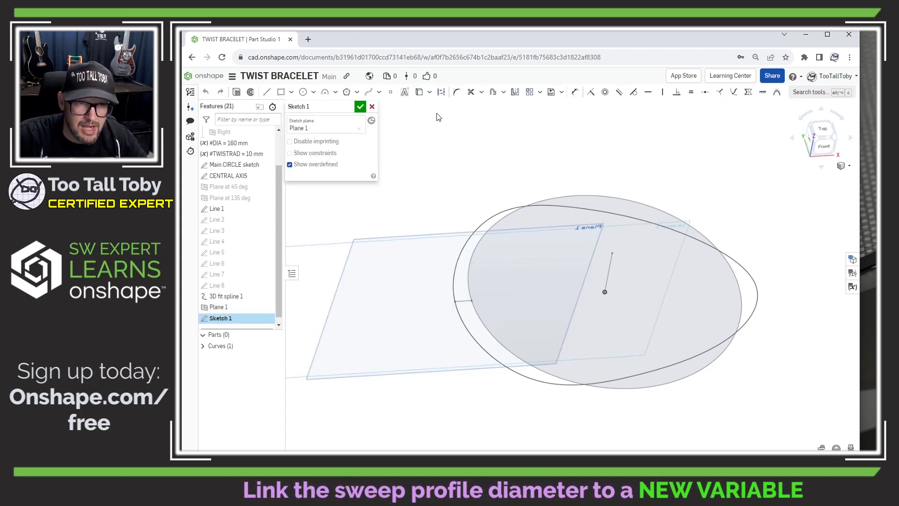
pyautogui.click(303, 93)
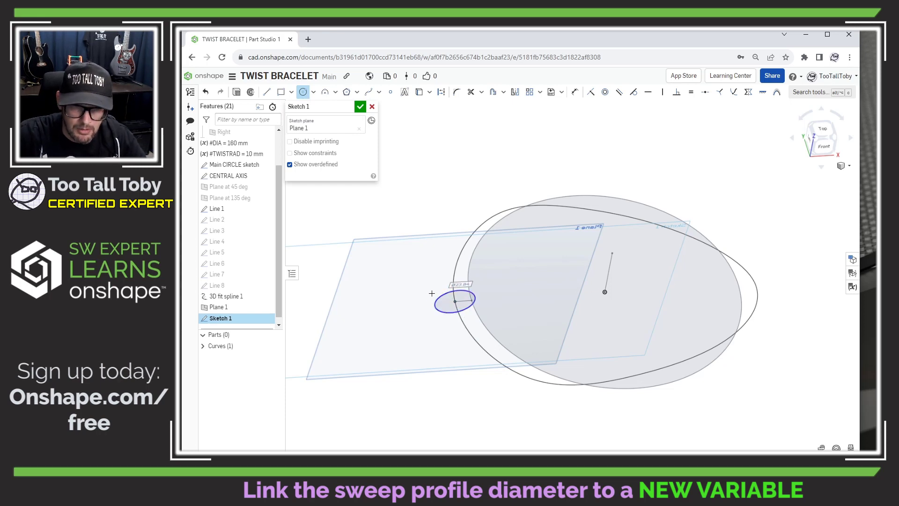
# Step: Dimension the profile circle's diameter with a new length variable WIREDIA of 10 mm, and move that variable directly after TWISTRAD in the feature list
pyautogui.press('s')
pyautogui.click(475, 255)
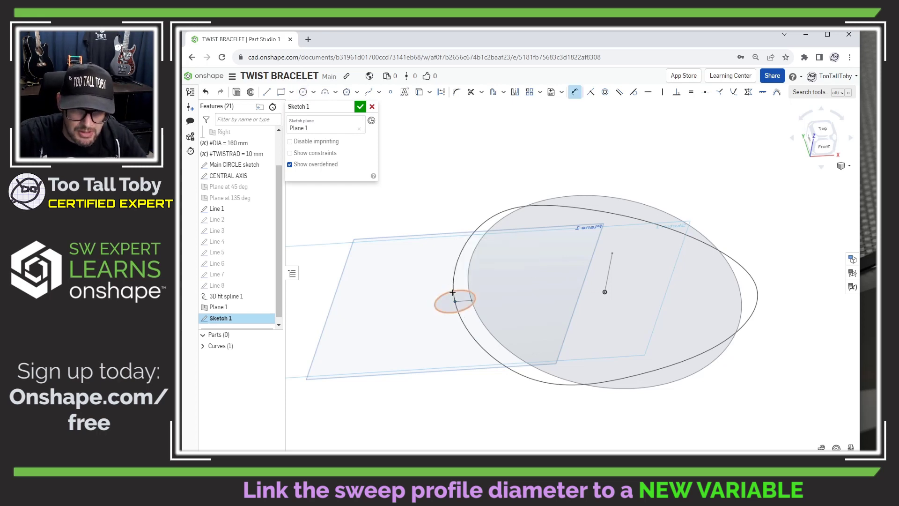
pyautogui.doubleClick(427, 282)
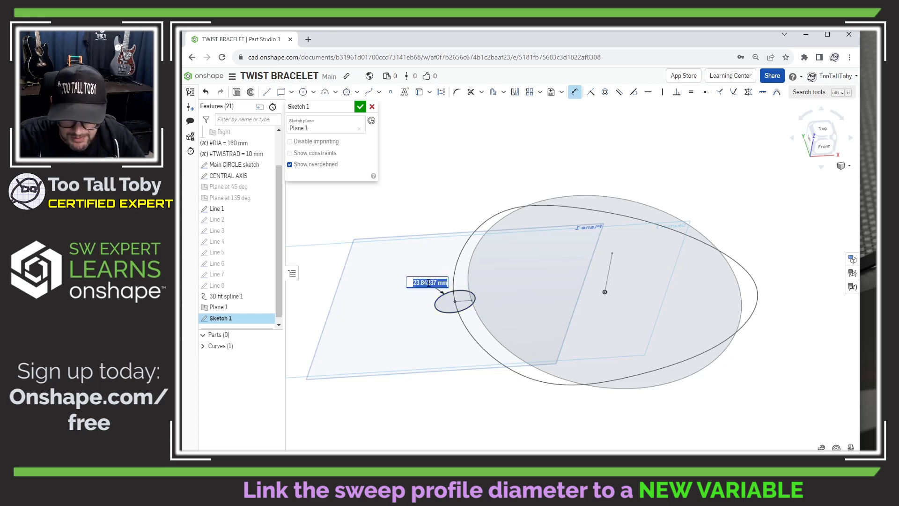
pyautogui.write('#')
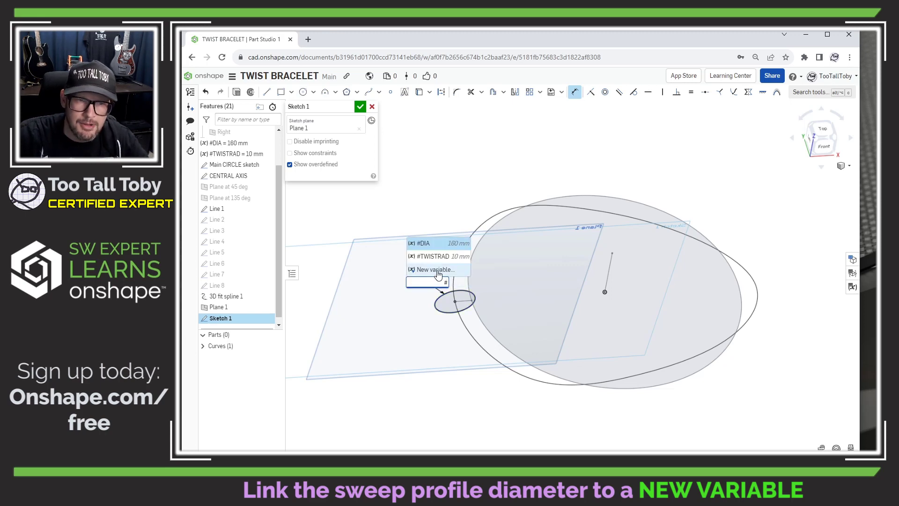
pyautogui.click(436, 270)
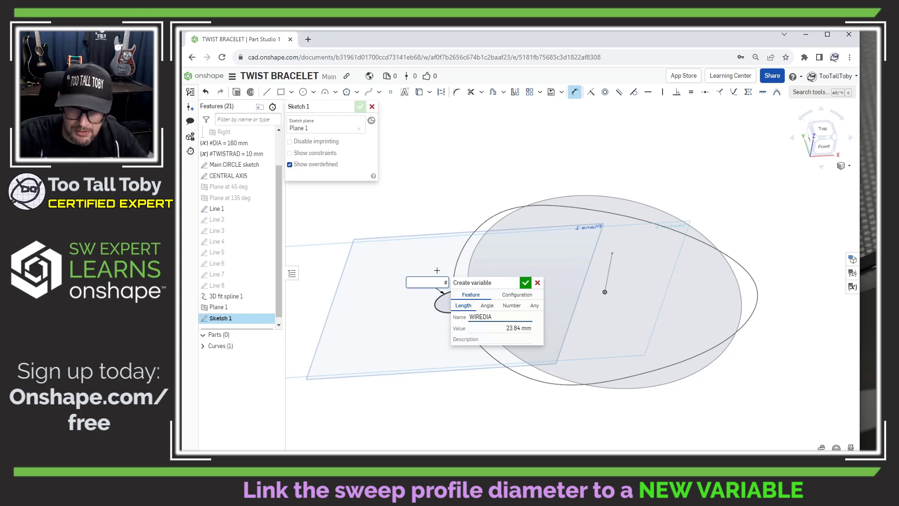
pyautogui.click(520, 326)
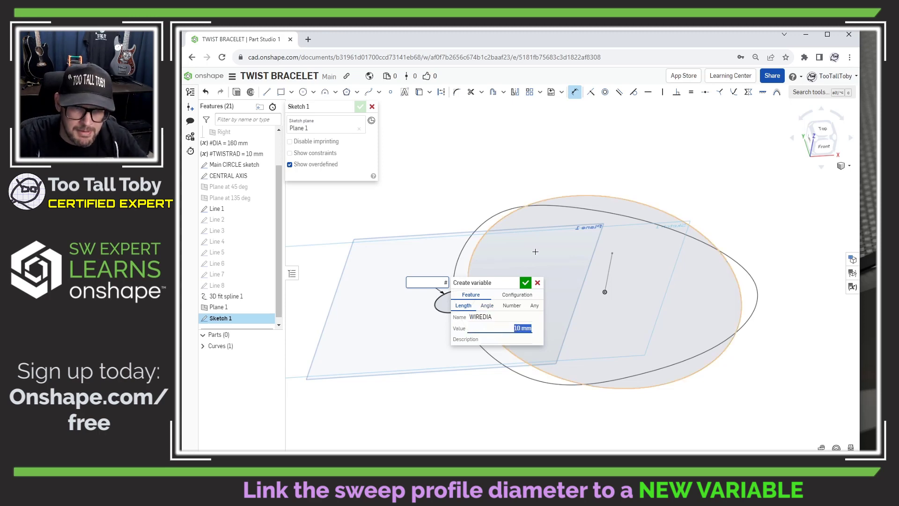
pyautogui.press('Return')
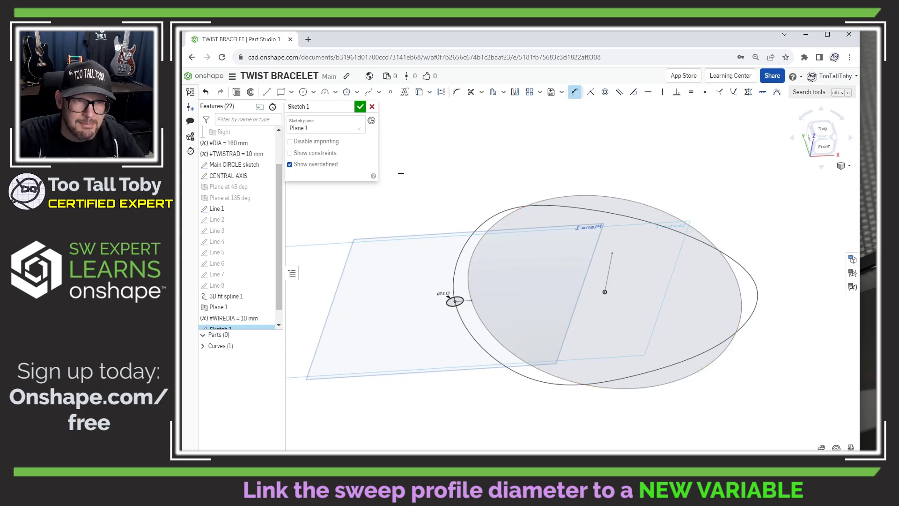
pyautogui.click(361, 108)
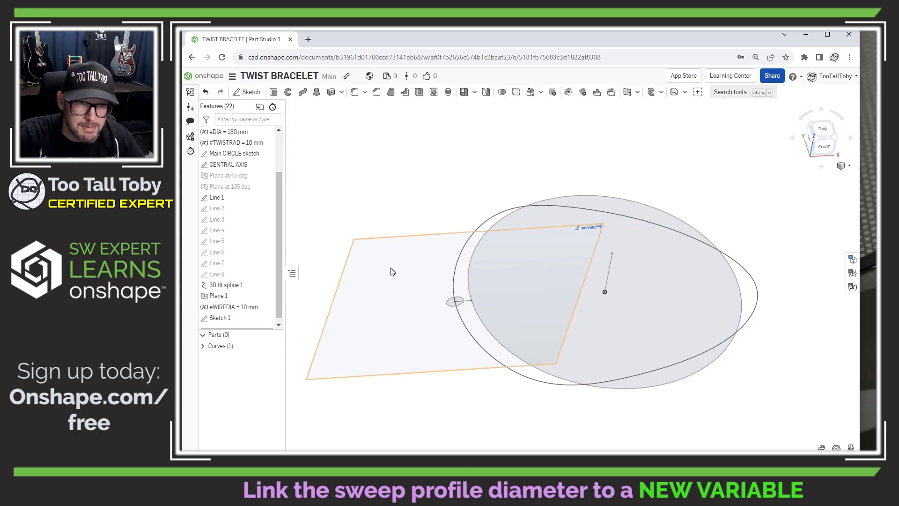
pyautogui.moveTo(230, 307); pyautogui.dragTo(232, 186)
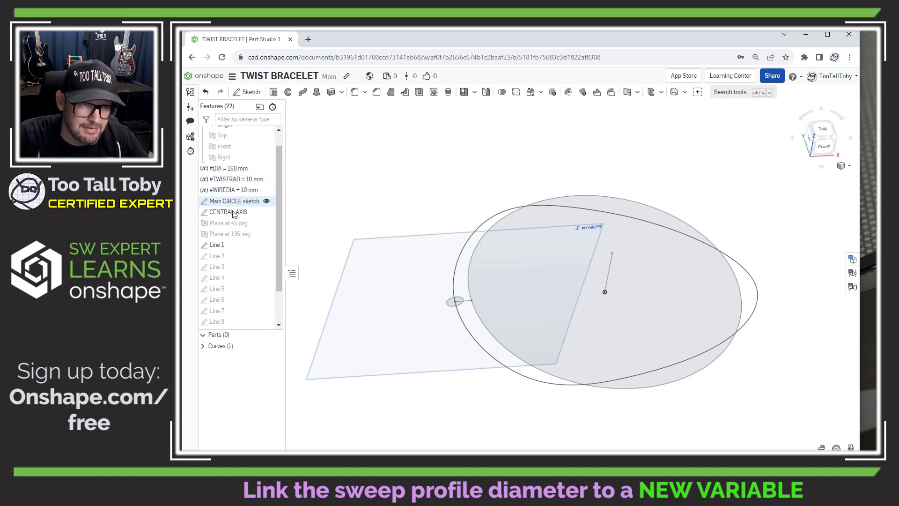
# Step: Sweep the WIREDIA circle of Sketch 1 as a new solid along the closed 3D fit spline
pyautogui.scroll(-2, 237, 283)
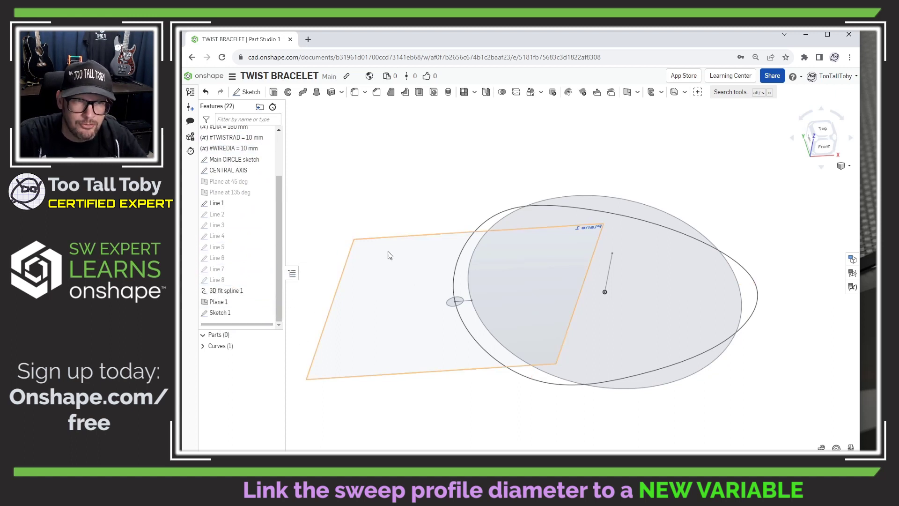
pyautogui.click(303, 92)
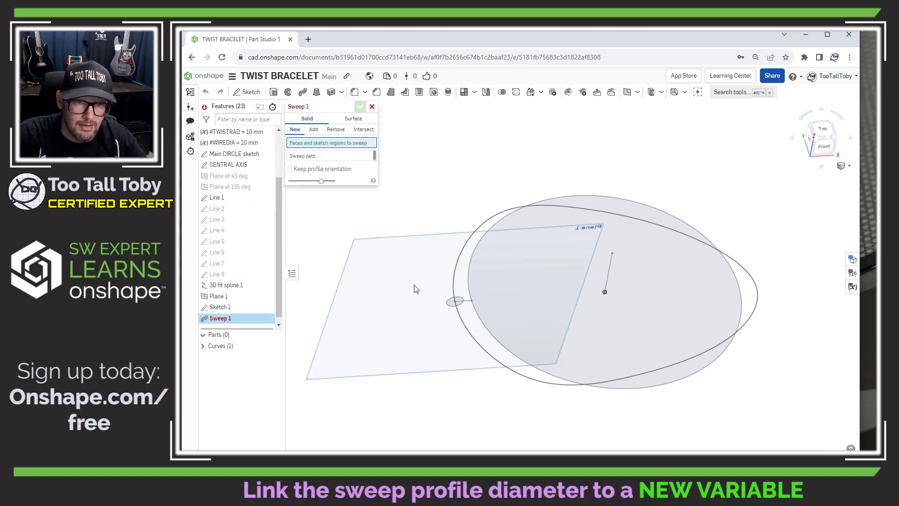
pyautogui.click(450, 302)
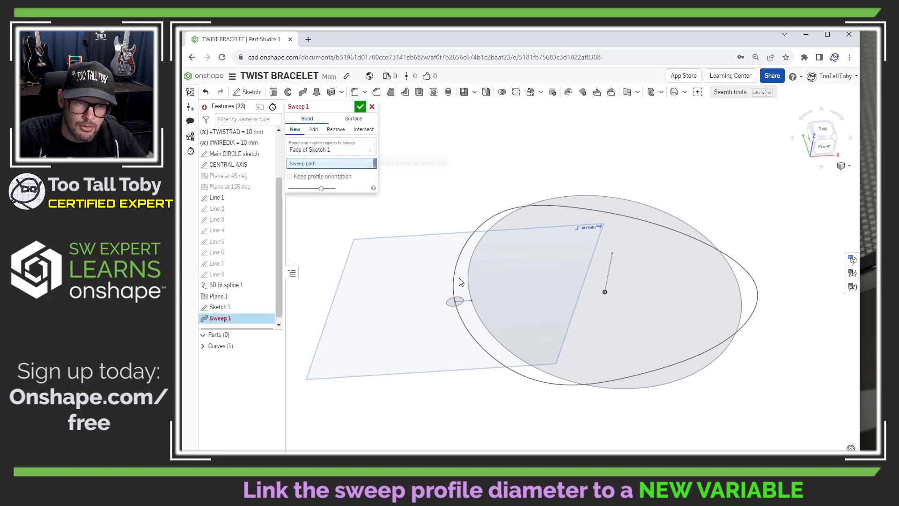
pyautogui.click(453, 285)
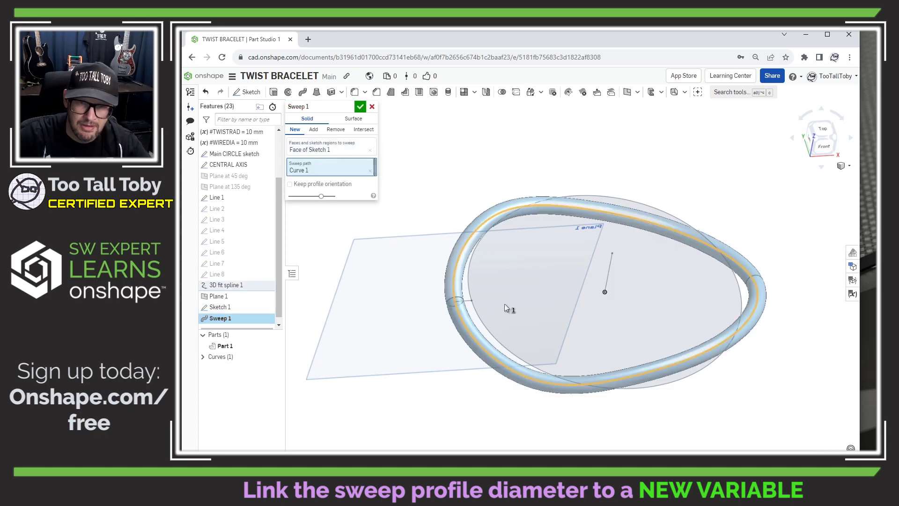
pyautogui.moveTo(540, 278); pyautogui.dragTo(581, 278, button='right')
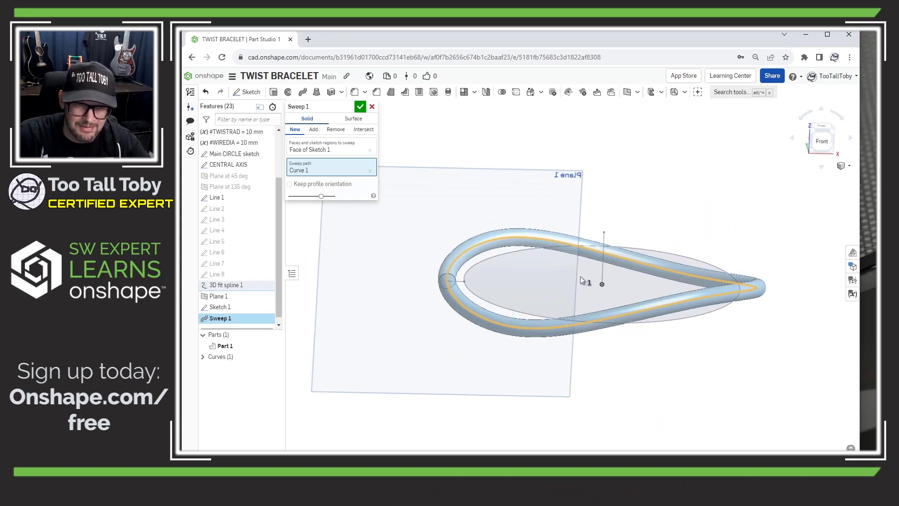
pyautogui.click(361, 107)
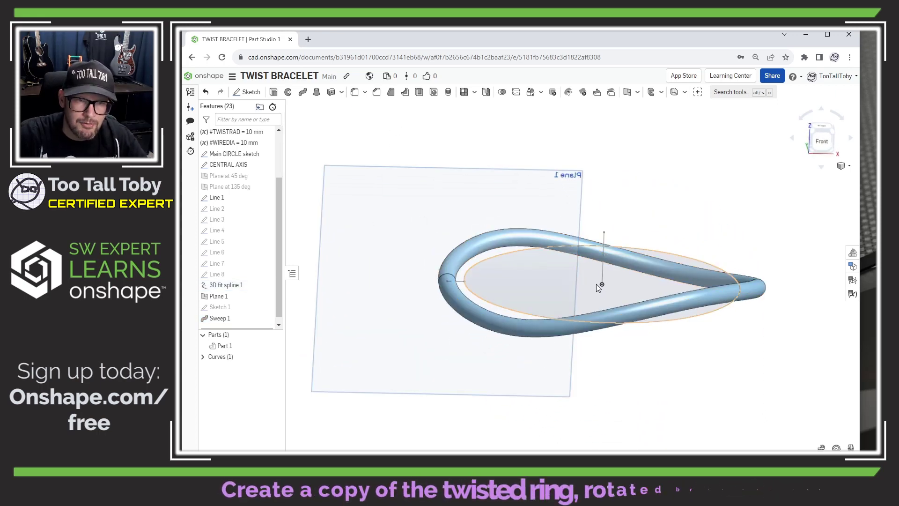
# Step: Copy Part 1 with a Rotate transform of 60 deg about the CENTRAL AXIS line
pyautogui.scroll(-2, 605, 281)
pyautogui.moveTo(628, 273); pyautogui.dragTo(625, 289, button='right')
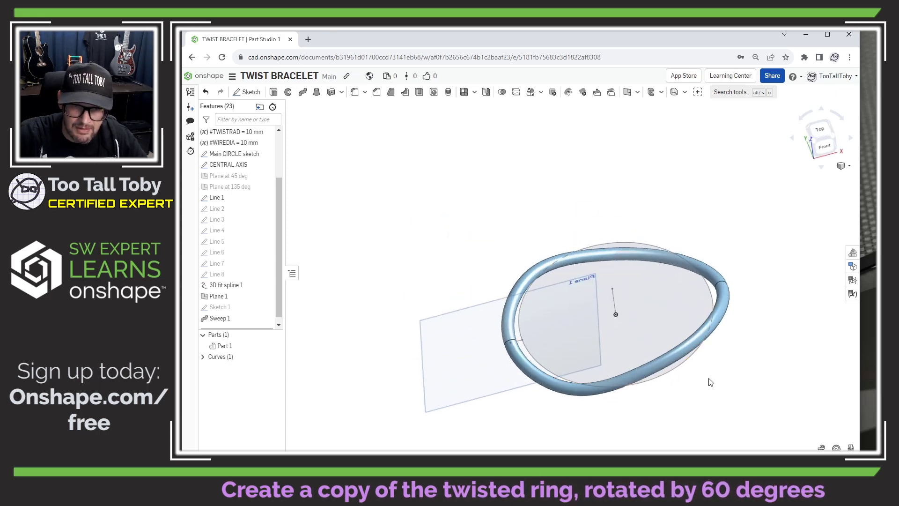
pyautogui.moveTo(707, 379); pyautogui.dragTo(631, 303, button='middle')
pyautogui.scroll(1, 587, 253)
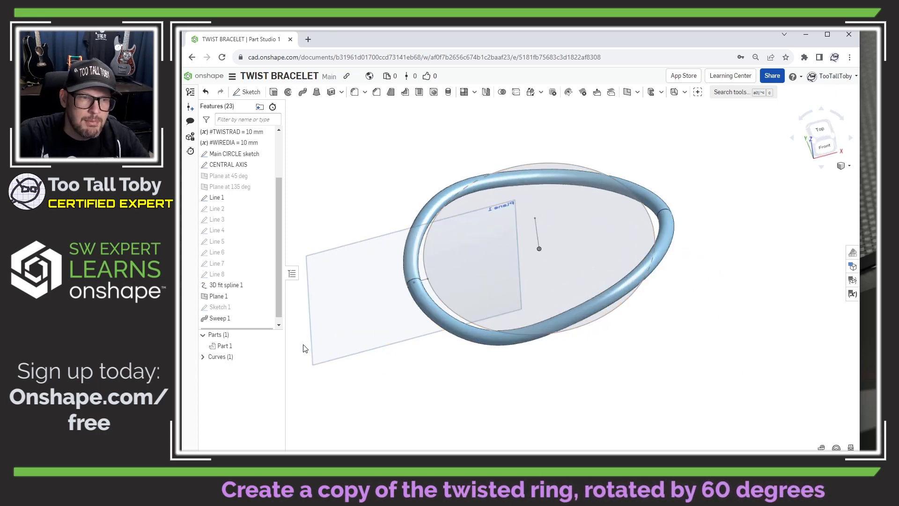
pyautogui.click(224, 346)
pyautogui.rightClick(223, 349)
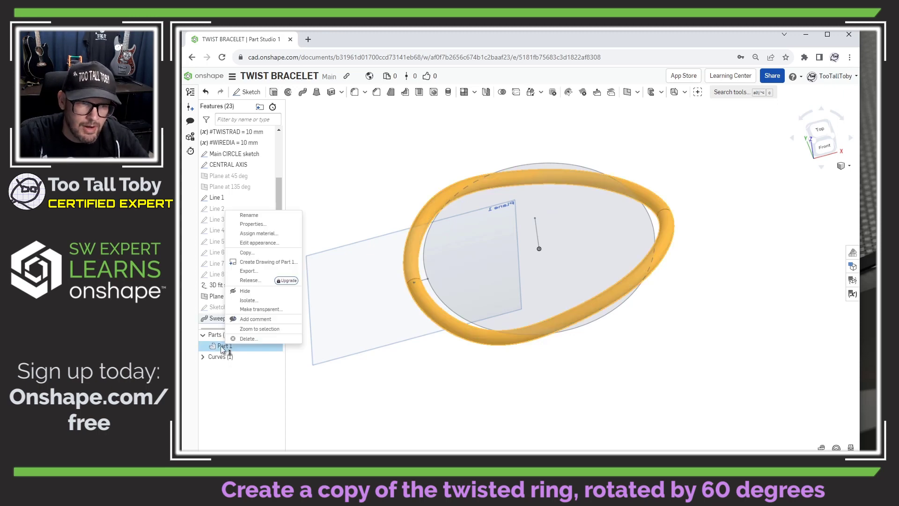
pyautogui.click(247, 252)
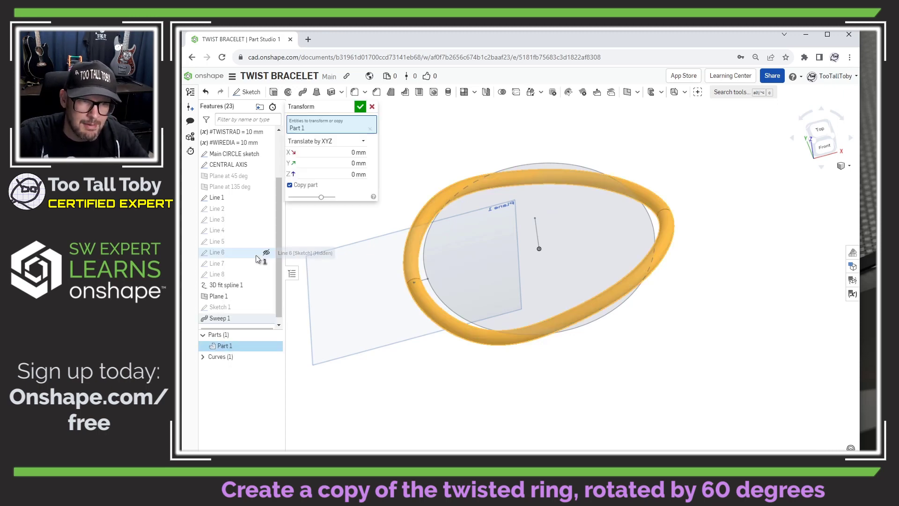
pyautogui.click(360, 142)
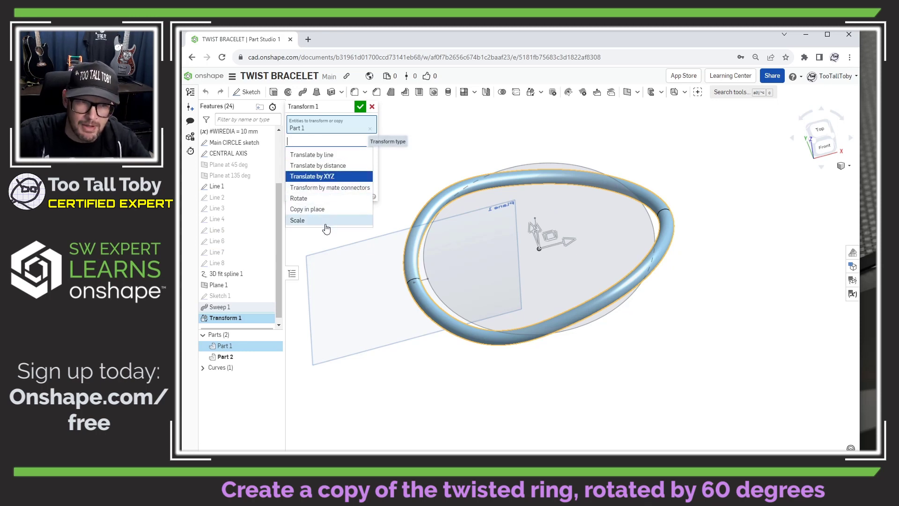
pyautogui.click(300, 198)
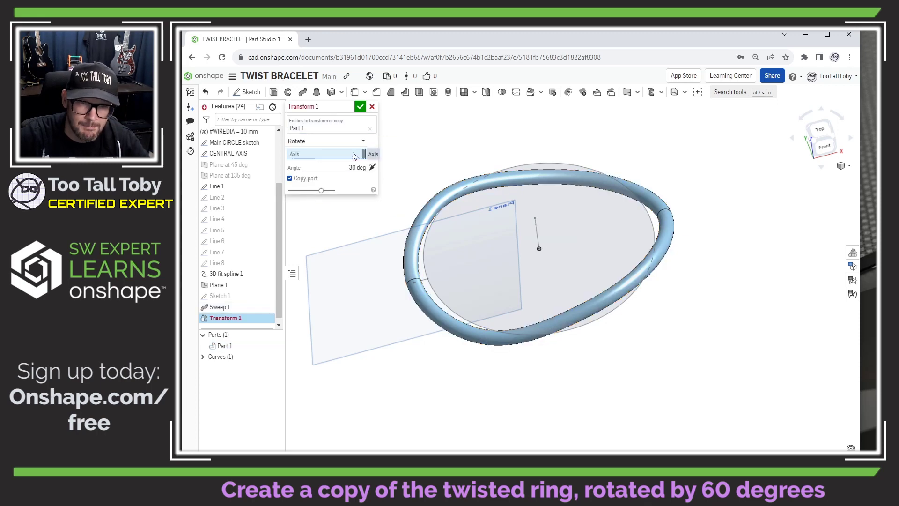
pyautogui.click(538, 230)
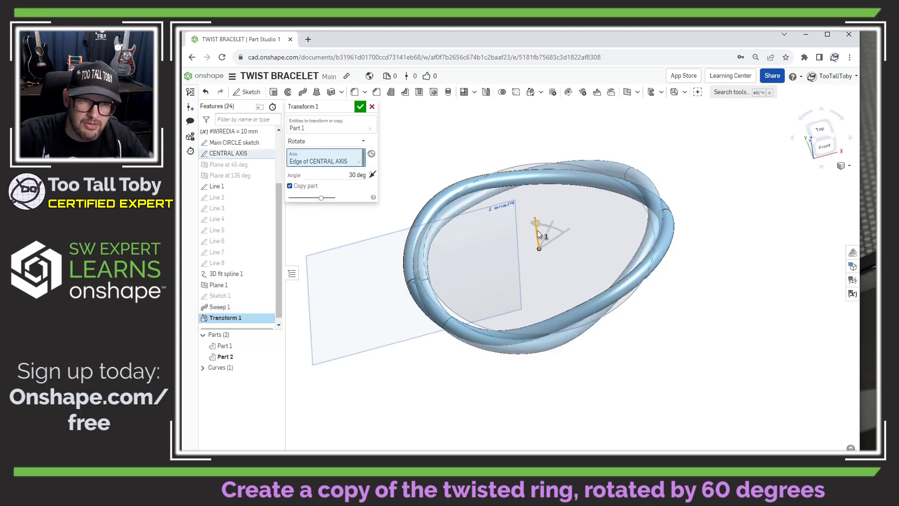
pyautogui.click(356, 175)
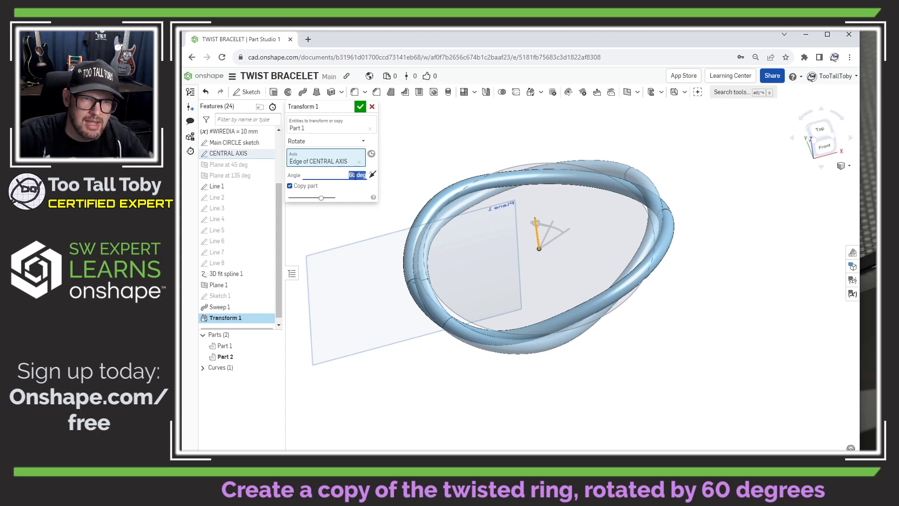
pyautogui.press('Return')
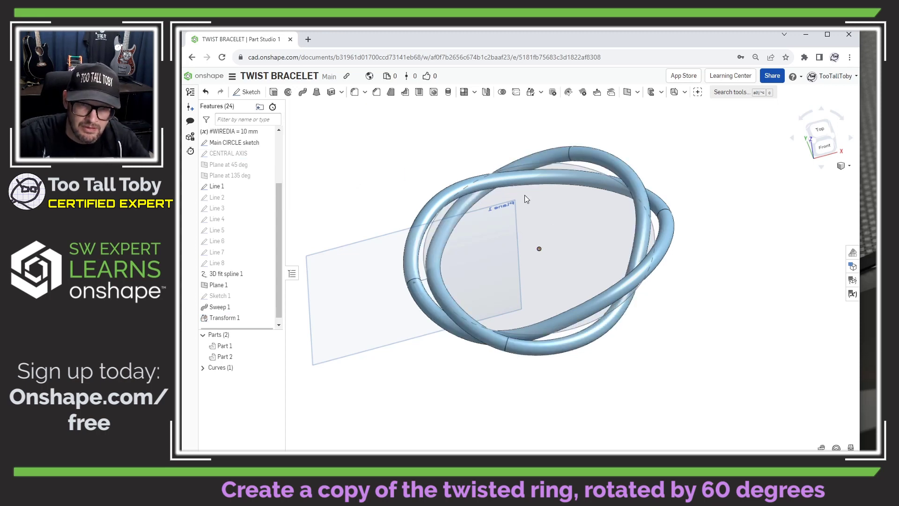
# Step: Show the CENTRAL AXIS sketch and copy Part 2 with a Rotate transform of 60 deg about its line
pyautogui.moveTo(525, 195); pyautogui.dragTo(596, 255, button='right')
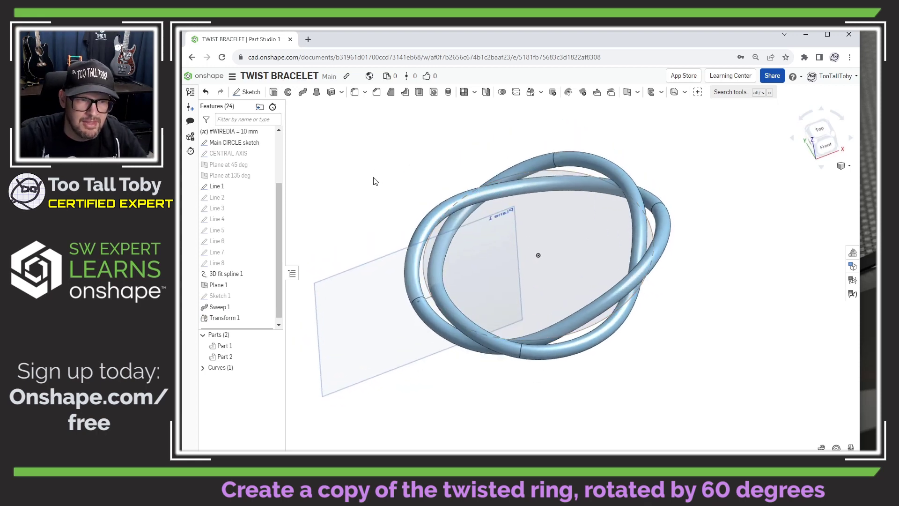
pyautogui.rightClick(220, 361)
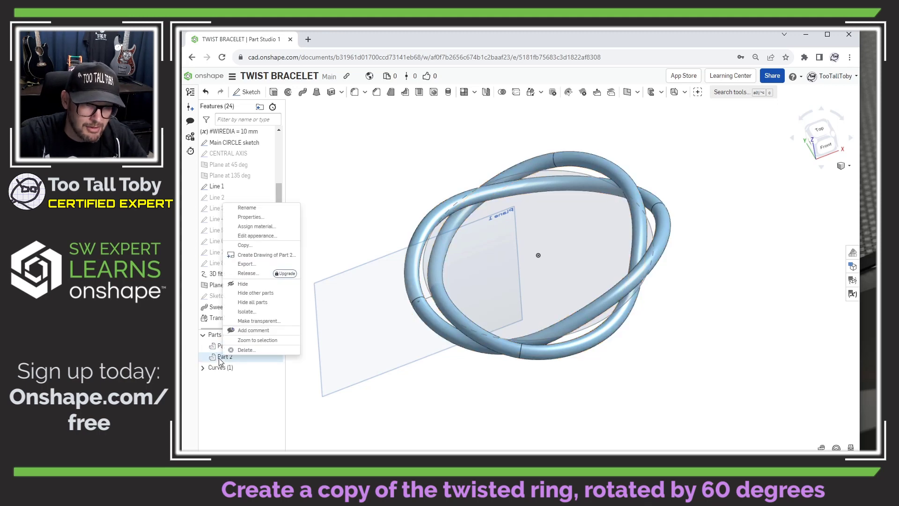
pyautogui.click(254, 243)
pyautogui.scroll(3, 265, 206)
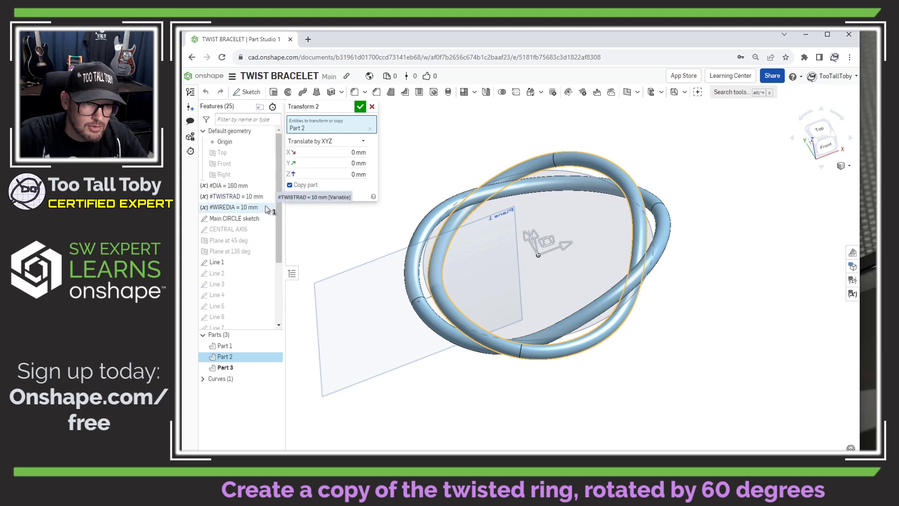
pyautogui.click(266, 229)
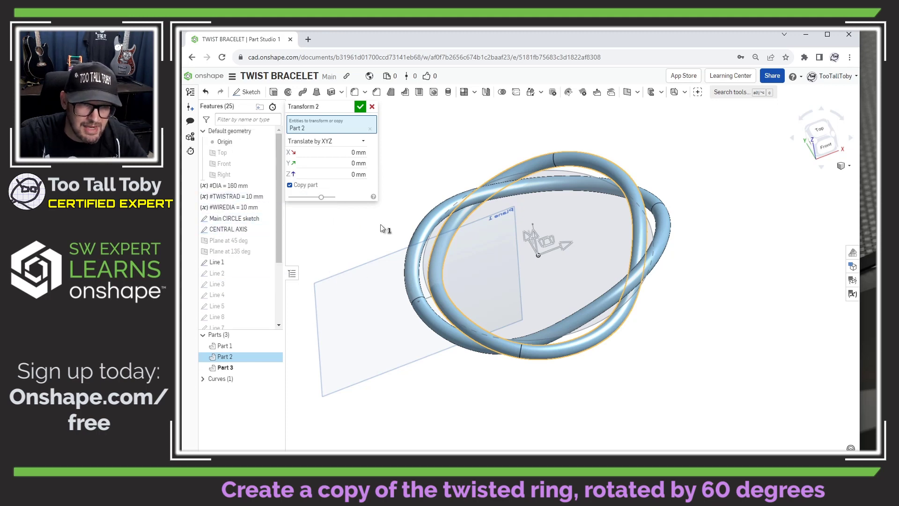
pyautogui.click(356, 141)
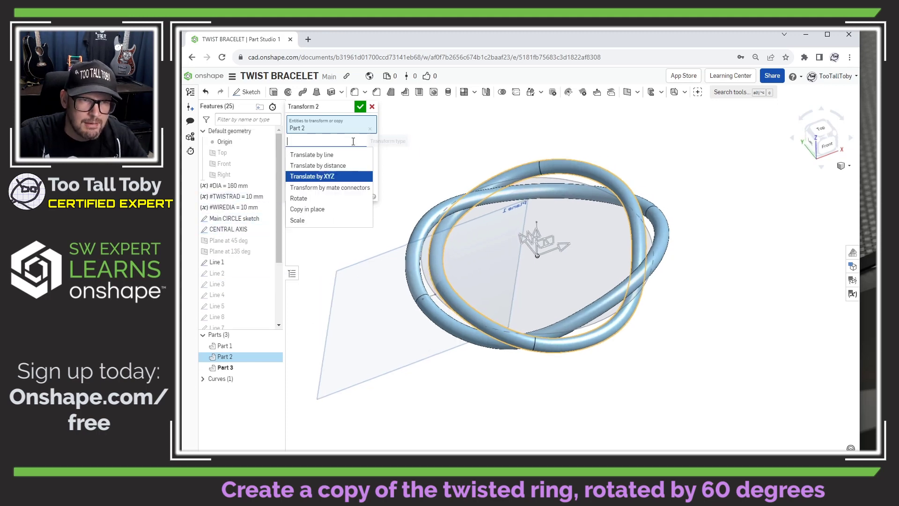
pyautogui.click(310, 201)
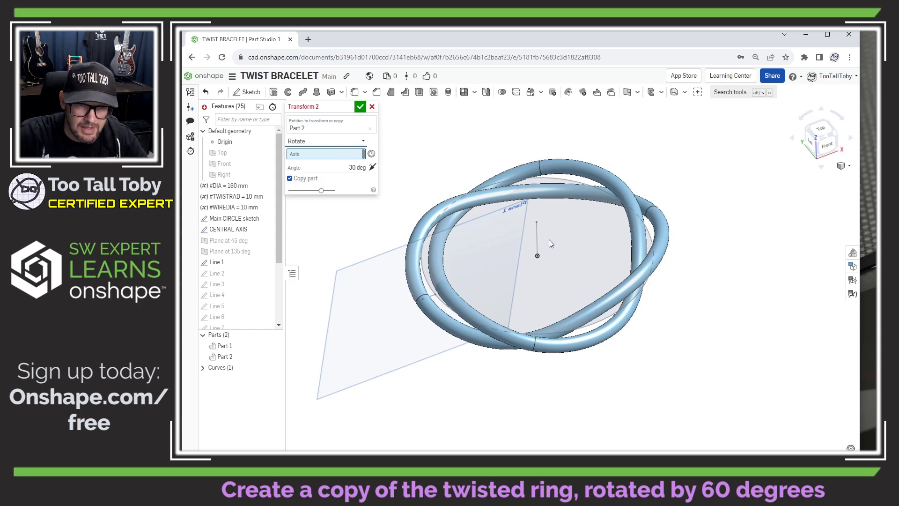
pyautogui.click(537, 238)
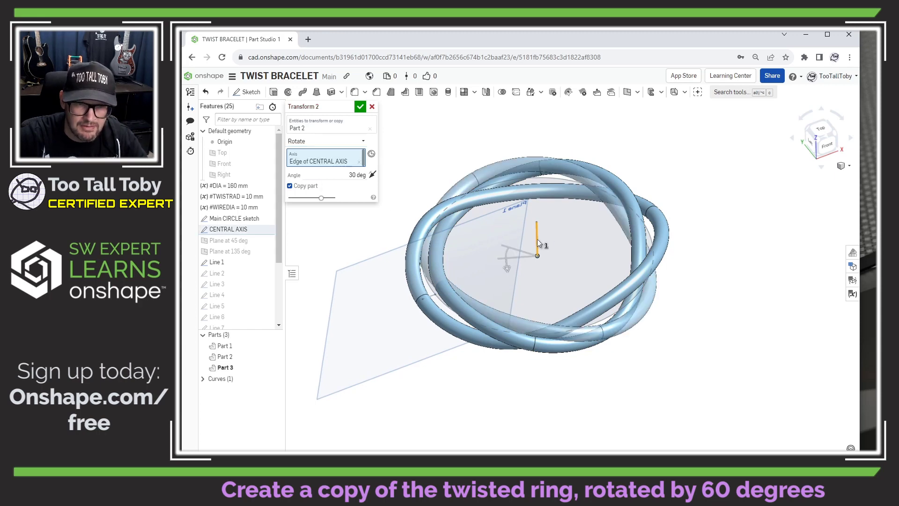
pyautogui.click(347, 175)
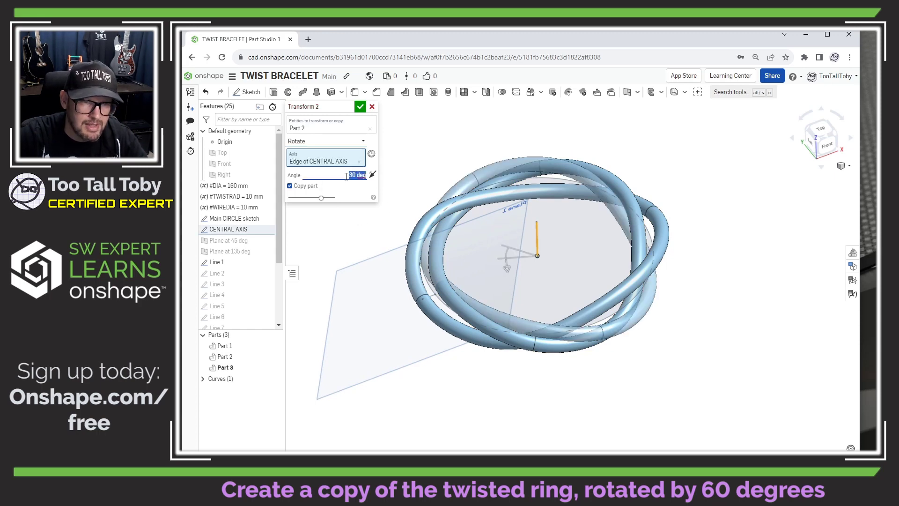
pyautogui.press('Return')
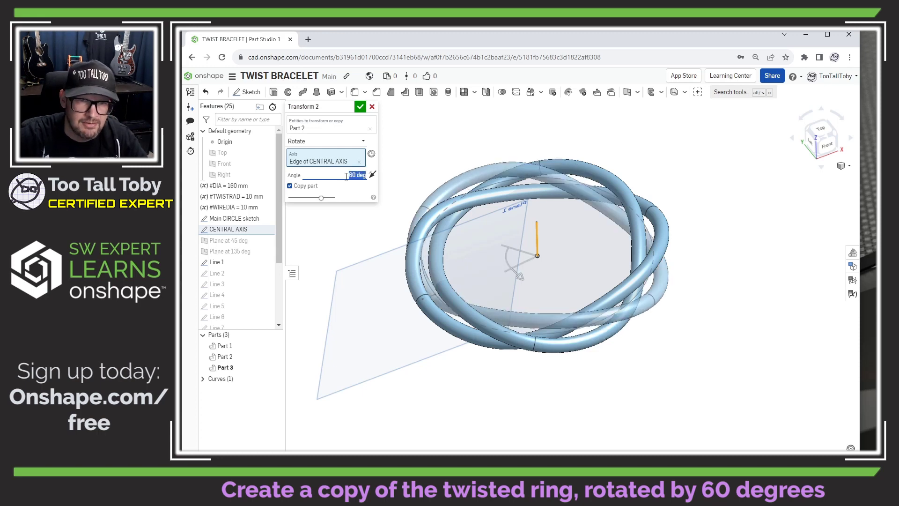
pyautogui.click(360, 107)
pyautogui.moveTo(339, 205); pyautogui.dragTo(708, 225, button='right')
# Step: Hide all planes and the Line 1, Main CIRCLE and CENTRAL AXIS sketches, leaving the three rings in view
pyautogui.press('p')
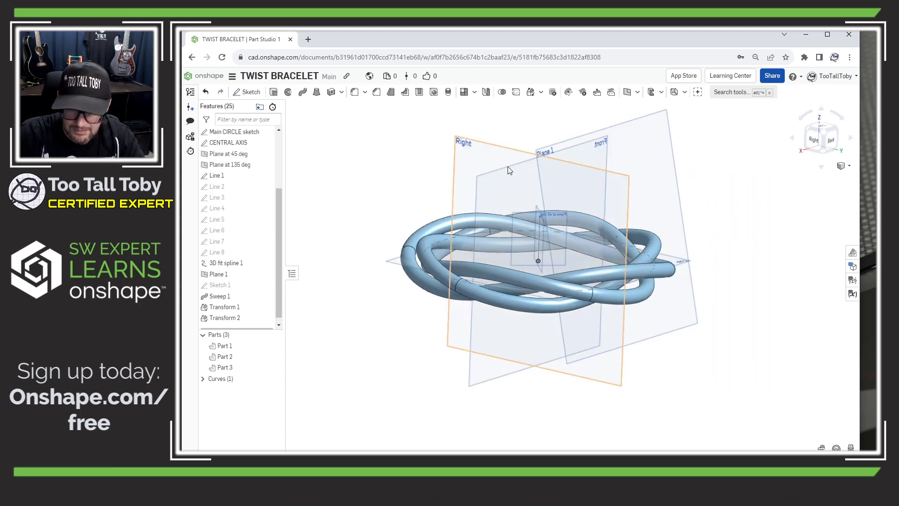
pyautogui.press('p')
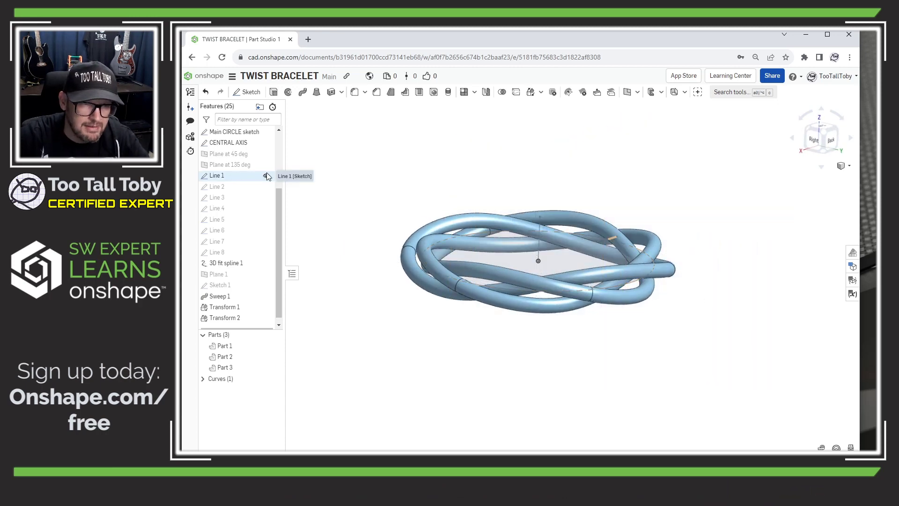
pyautogui.scroll(3, 268, 177)
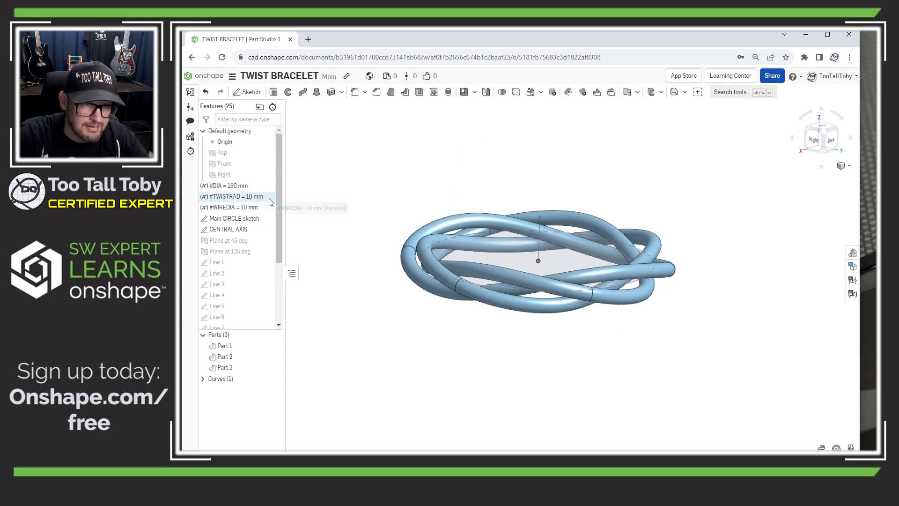
pyautogui.click(266, 219)
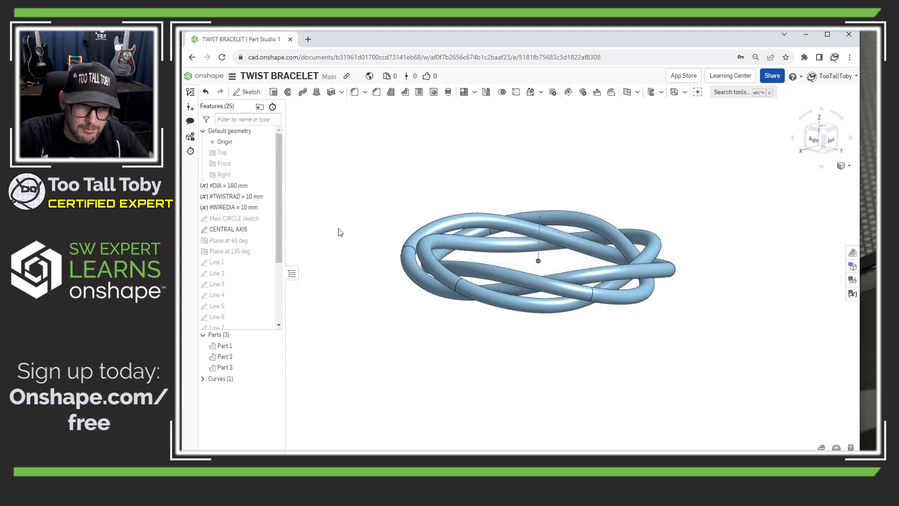
pyautogui.click(266, 229)
pyautogui.moveTo(375, 295); pyautogui.dragTo(392, 315, button='right')
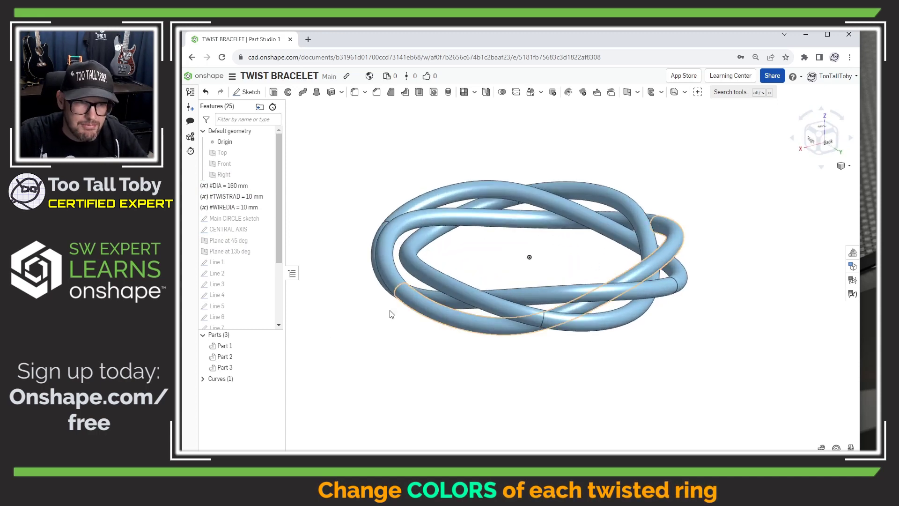
# Step: Change the appearance of Part 1 to the purple palette colour #7D168E
pyautogui.rightClick(230, 351)
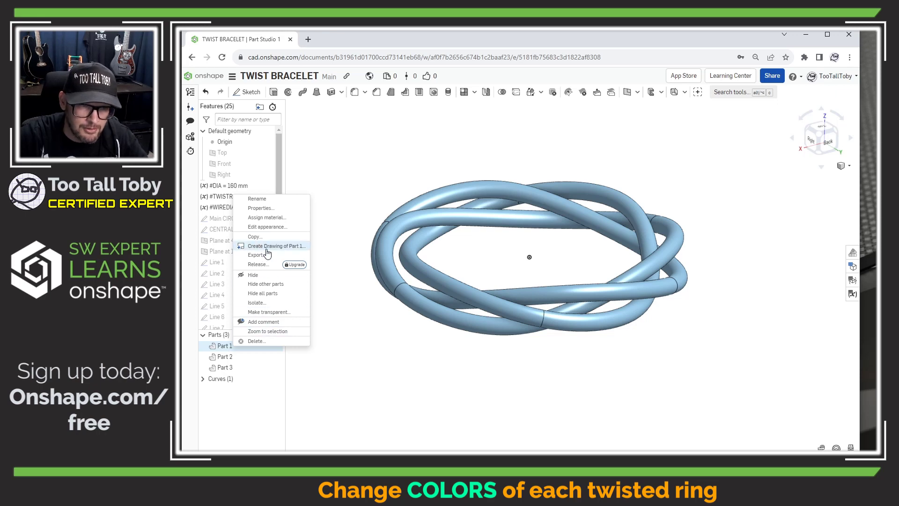
pyautogui.click(268, 228)
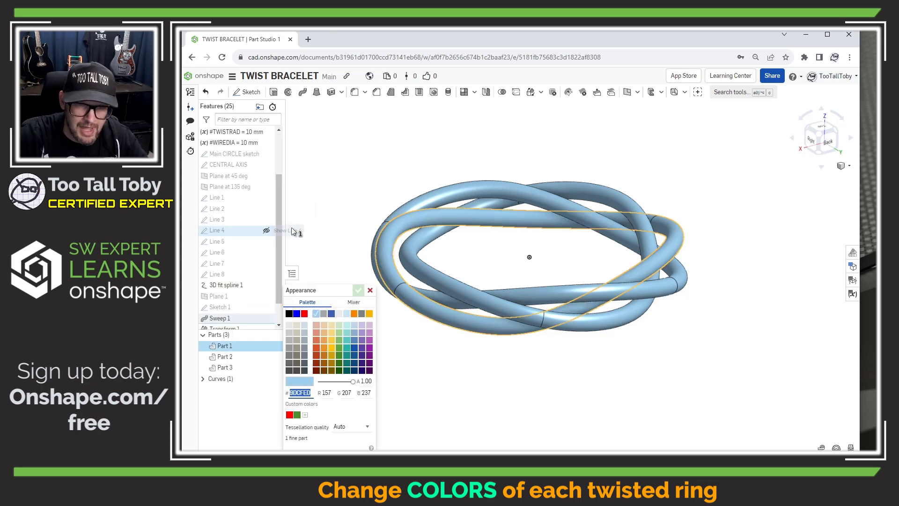
pyautogui.click(370, 355)
pyautogui.click(358, 291)
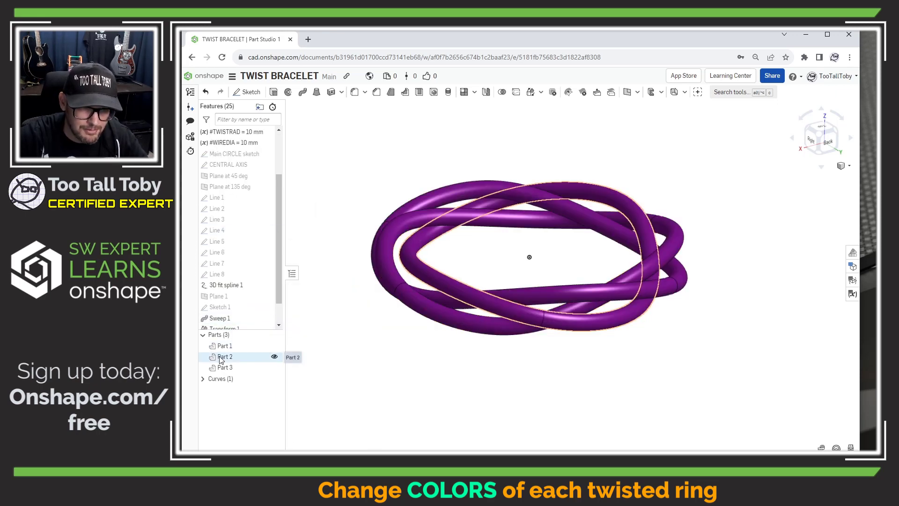
# Step: Change the appearance of Part 2 to the teal palette colour #24B1A6
pyautogui.rightClick(225, 357)
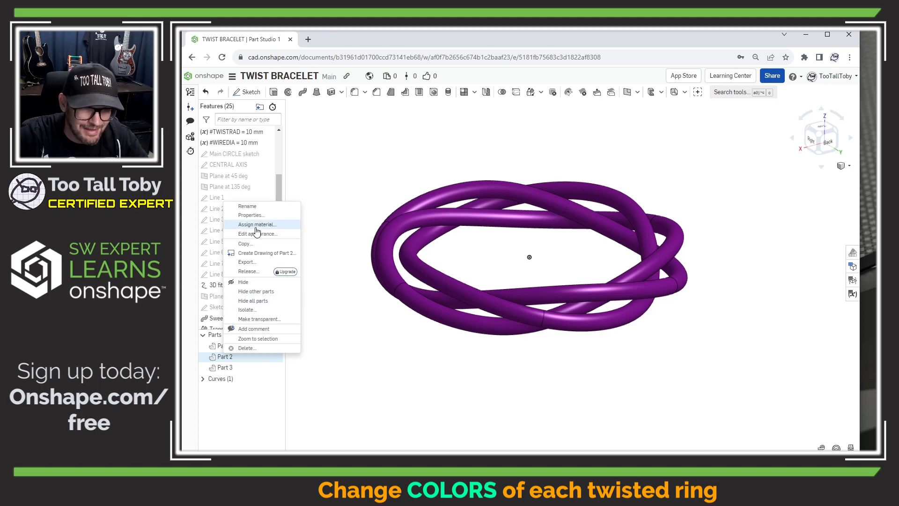
pyautogui.click(253, 234)
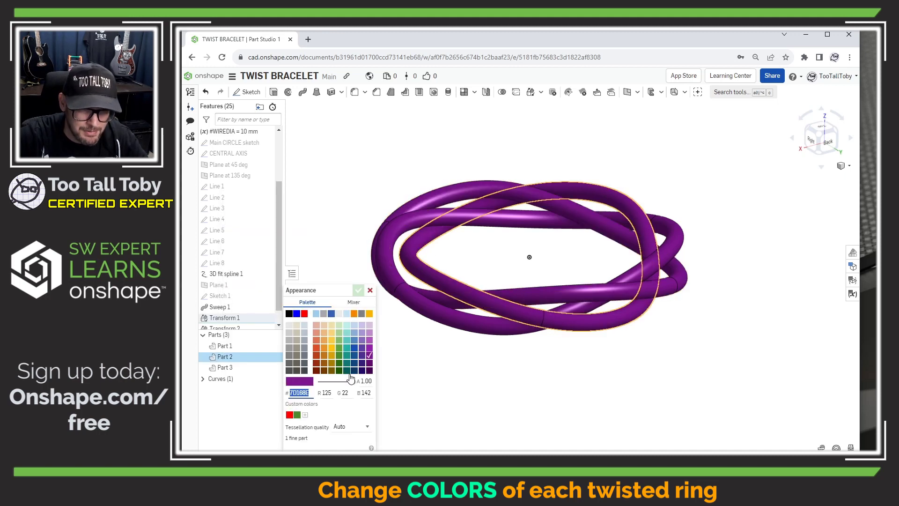
pyautogui.click(346, 355)
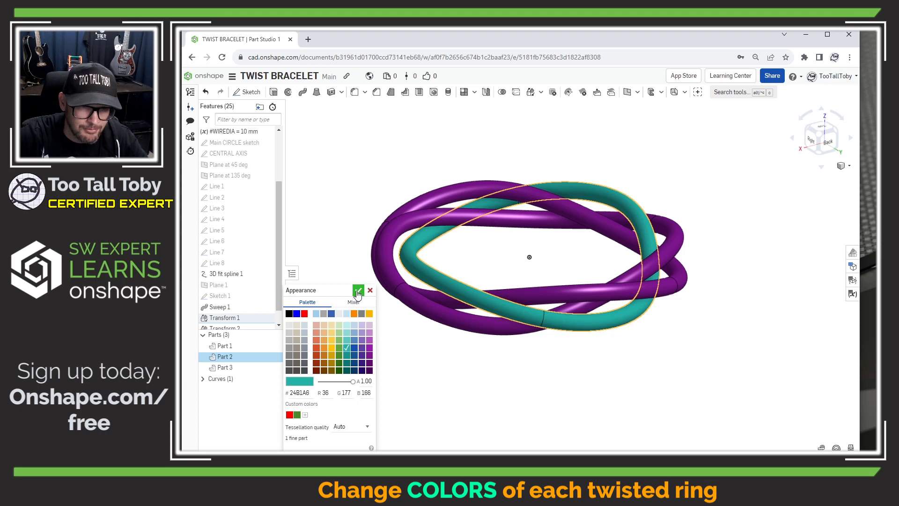
pyautogui.click(358, 291)
# Step: Change the appearance of Part 3 to the golden yellow palette colour #FAB601
pyautogui.rightClick(224, 367)
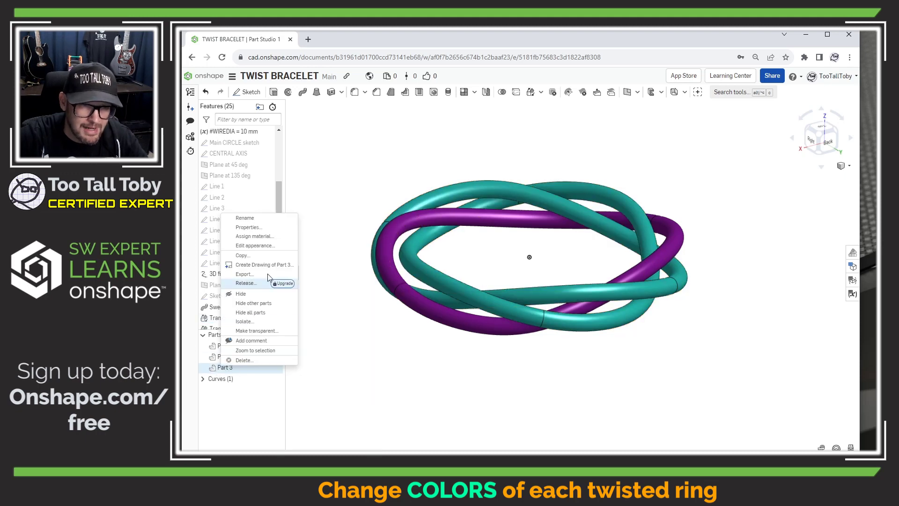
pyautogui.click(254, 245)
pyautogui.click(370, 313)
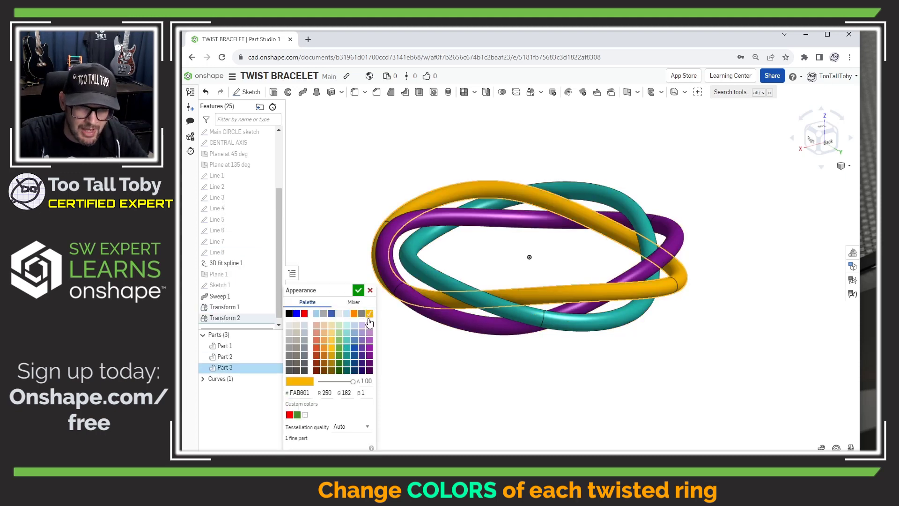
pyautogui.click(358, 291)
# Step: Open the Part Studio's variable table and set the DIA variable to 120 mm
pyautogui.hotkey('shift', '4')
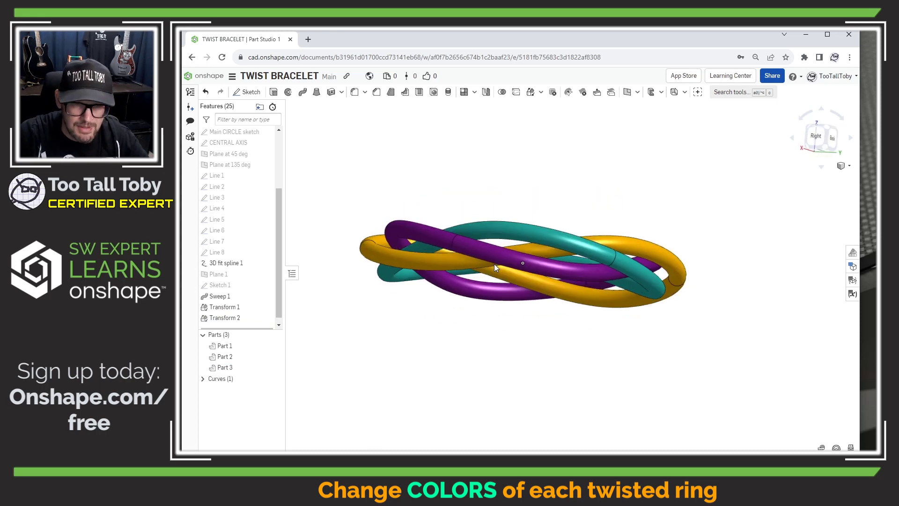
pyautogui.moveTo(510, 262); pyautogui.dragTo(724, 306, button='right')
pyautogui.moveTo(724, 305); pyautogui.dragTo(612, 273, button='middle')
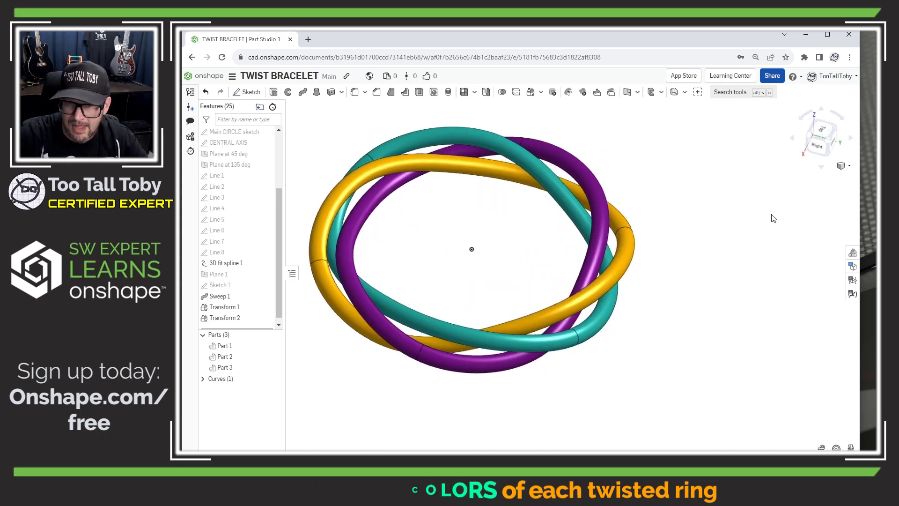
pyautogui.click(852, 294)
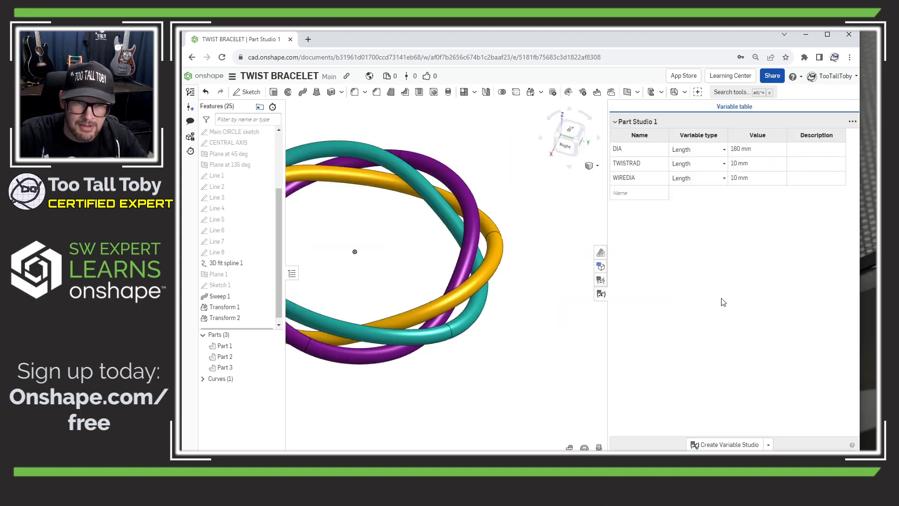
pyautogui.moveTo(379, 273); pyautogui.dragTo(457, 275, button='middle')
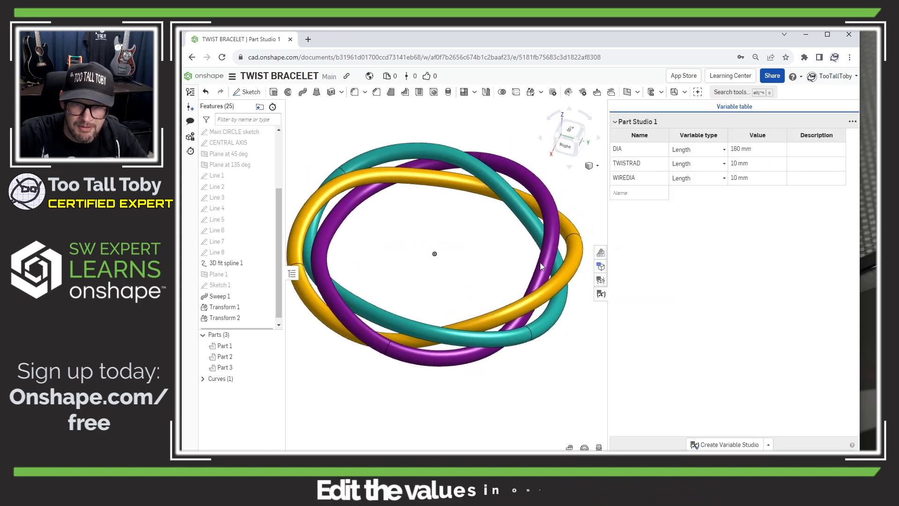
pyautogui.click(755, 150)
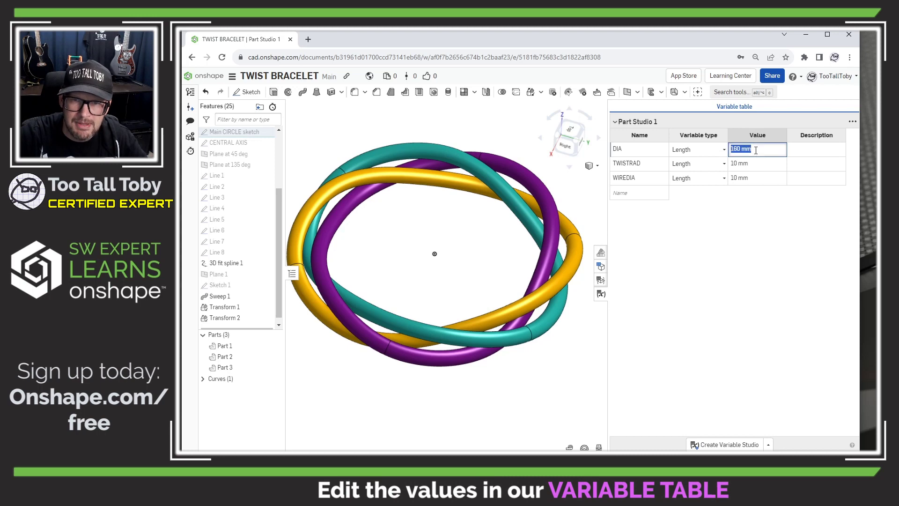
pyautogui.write('120')
pyautogui.press('Return')
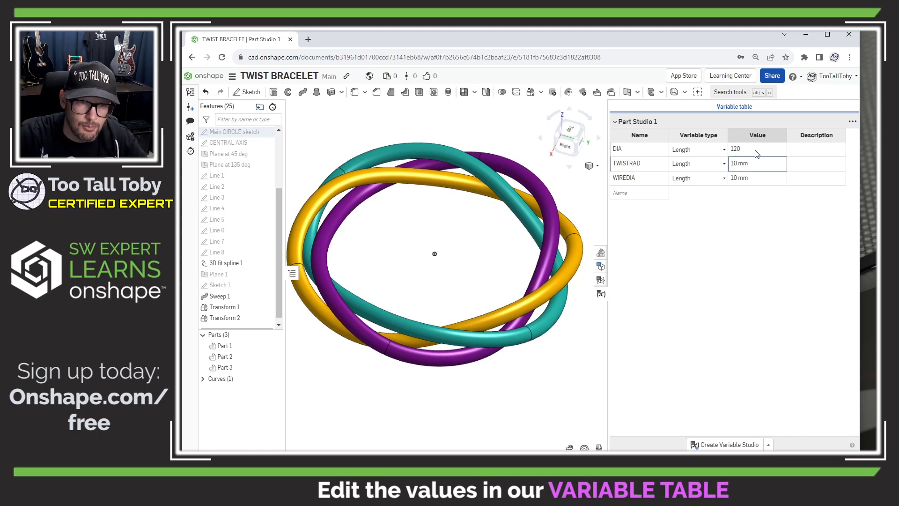
# Step: Set the WIREDIA variable to 15 mm in the variable table and inspect the thickened rings
pyautogui.click(748, 178)
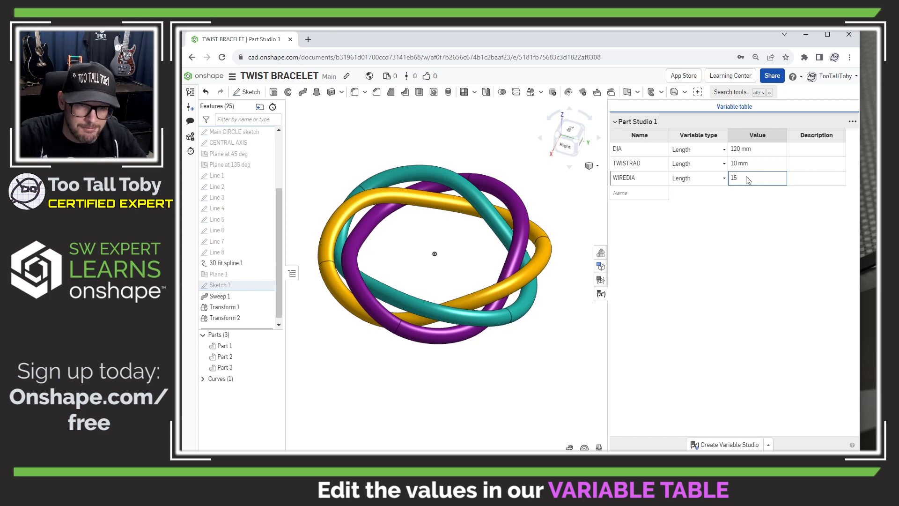
pyautogui.write('15')
pyautogui.press('Return')
pyautogui.moveTo(435, 220); pyautogui.dragTo(828, 280, button='right')
pyautogui.moveTo(556, 288); pyautogui.dragTo(432, 310, button='right')
pyautogui.moveTo(432, 310); pyautogui.dragTo(445, 256, button='middle')
pyautogui.moveTo(445, 255); pyautogui.dragTo(377, 252, button='right')
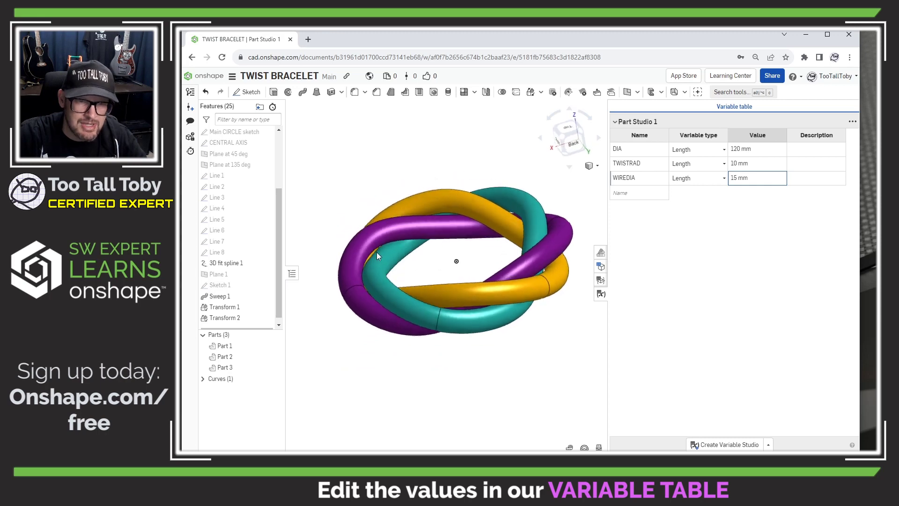
pyautogui.moveTo(406, 245); pyautogui.dragTo(395, 233, button='middle')
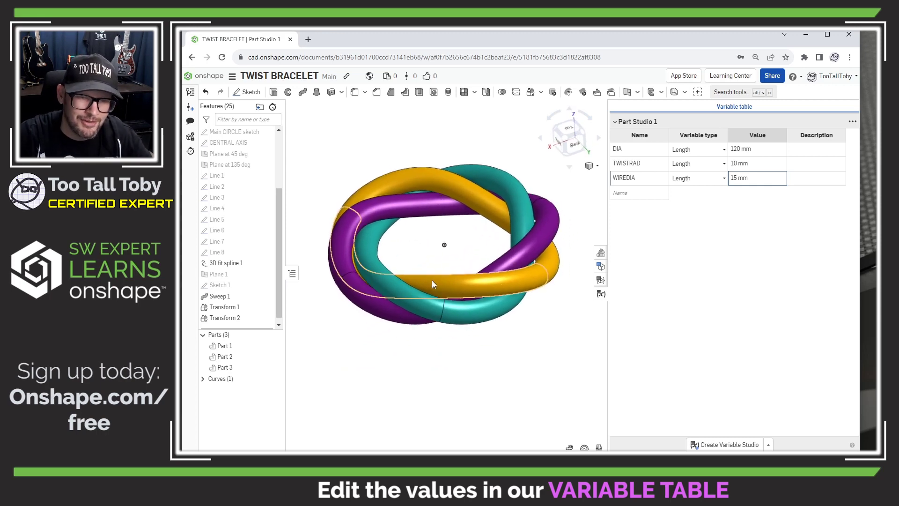